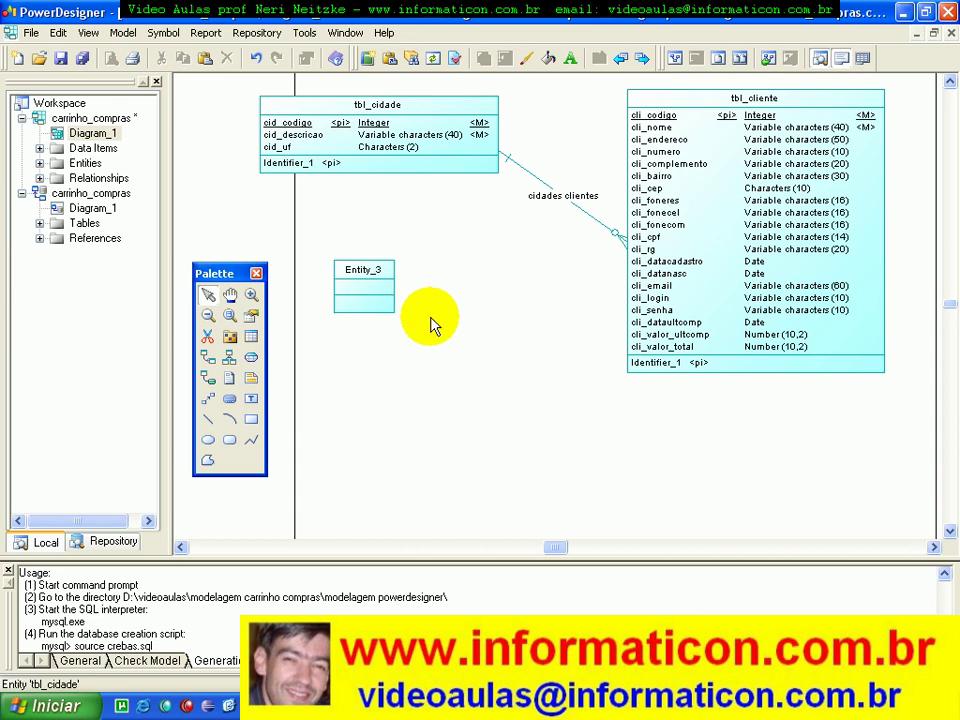
# Step: Rename the Entity_3 entity as tbl_fornecedor and open its attribute list
pyautogui.doubleClick(372, 283)
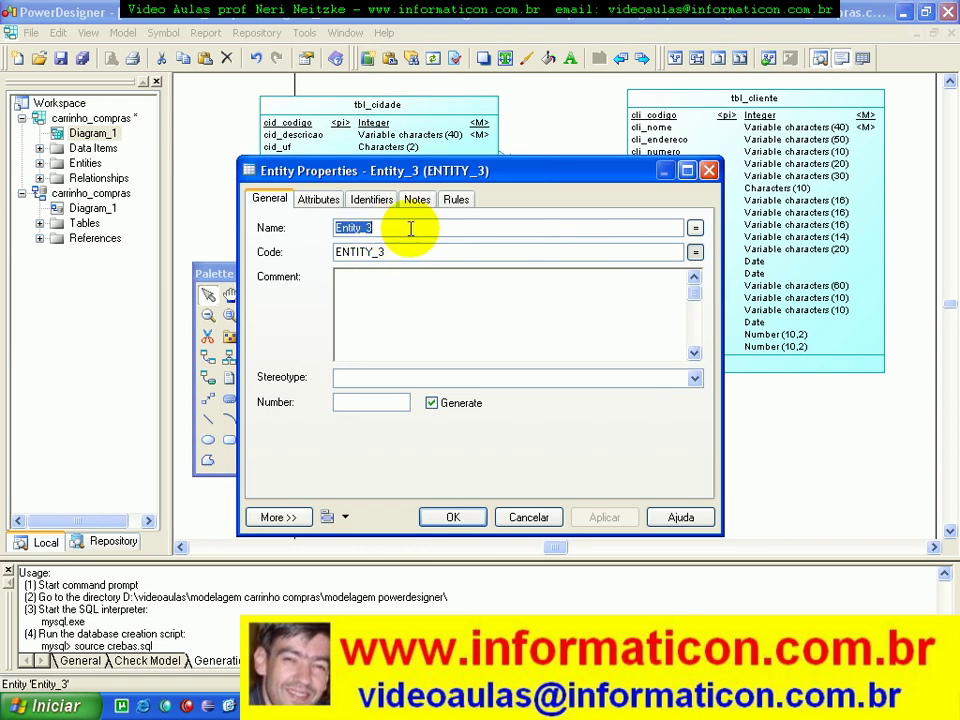
pyautogui.write('tbl_fornecedor')
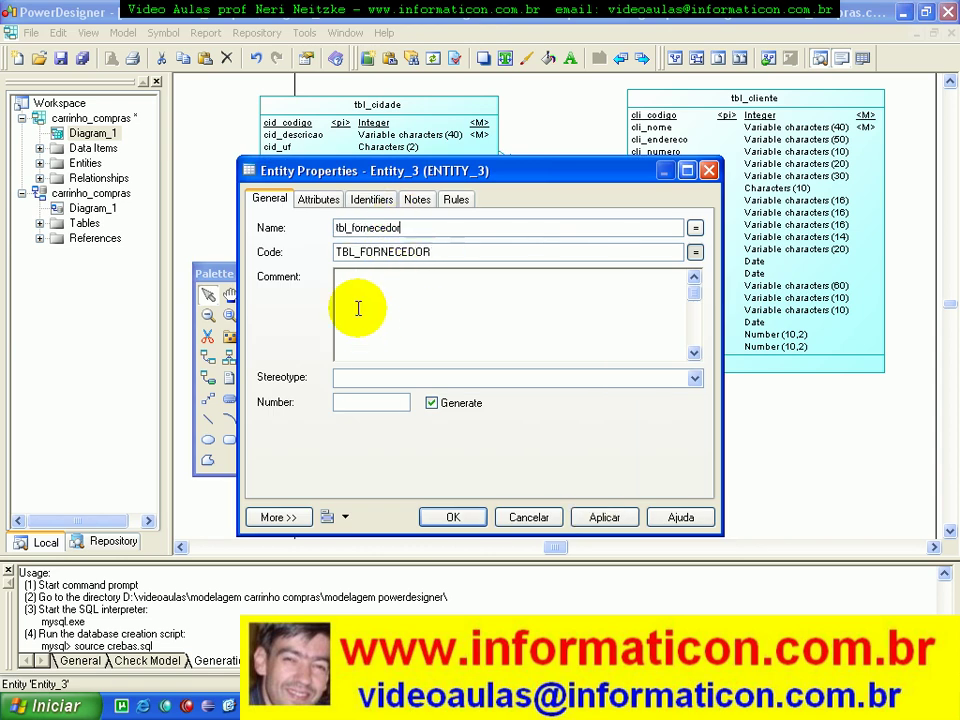
pyautogui.click(318, 200)
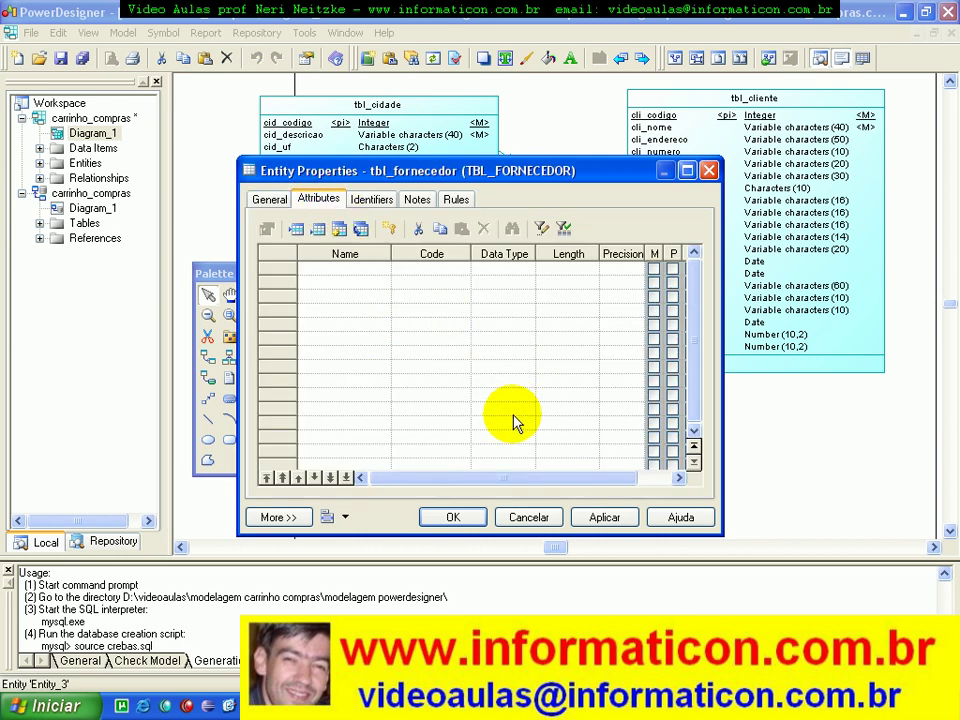
# Step: Add the attribute for_codigo with data type Integer and make it mandatory and the primary identifier
pyautogui.click(343, 269)
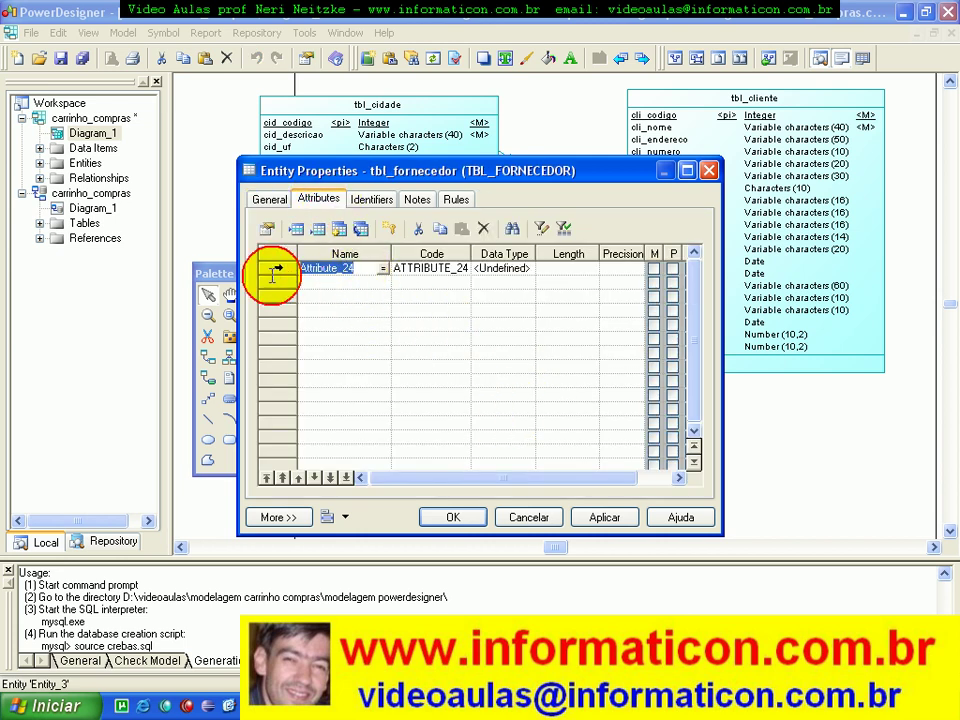
pyautogui.write('for_codigo')
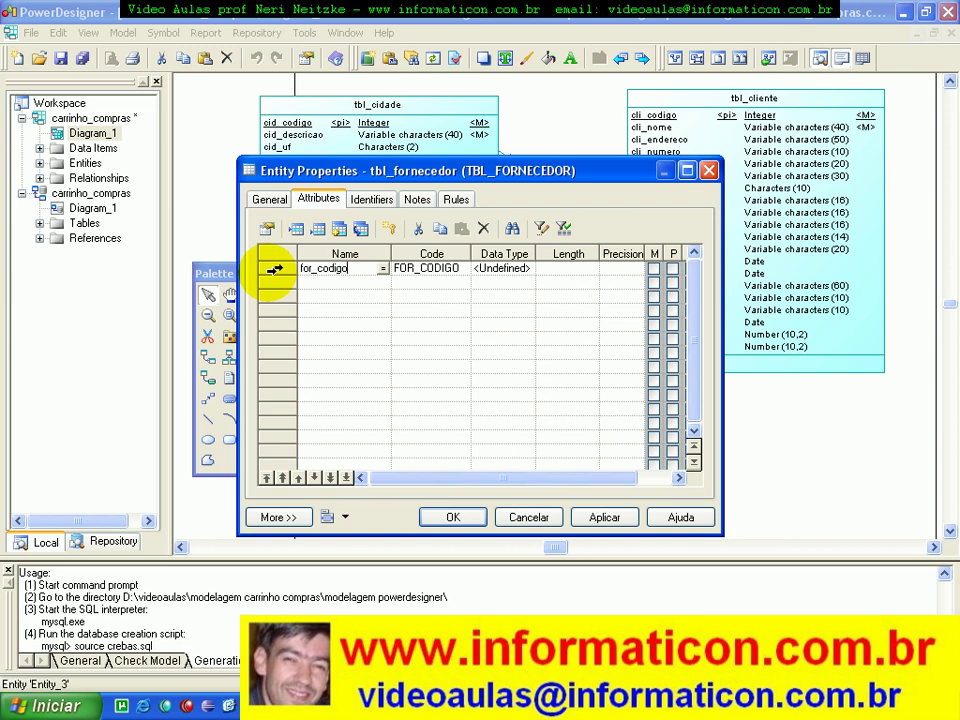
pyautogui.click(521, 270)
pyautogui.click(529, 270)
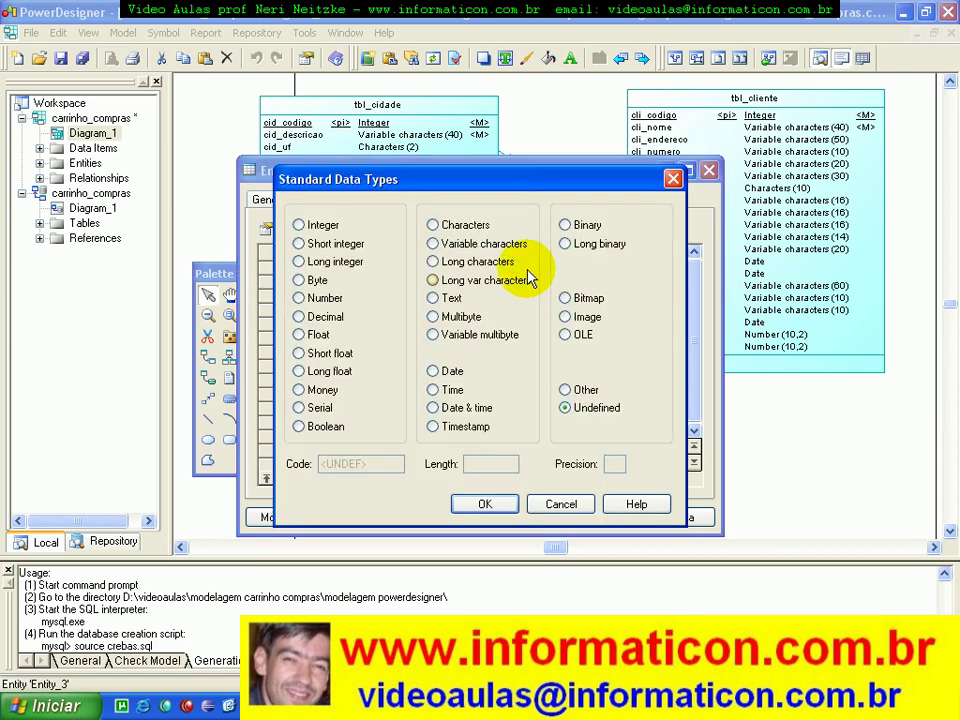
pyautogui.click(299, 225)
pyautogui.click(487, 504)
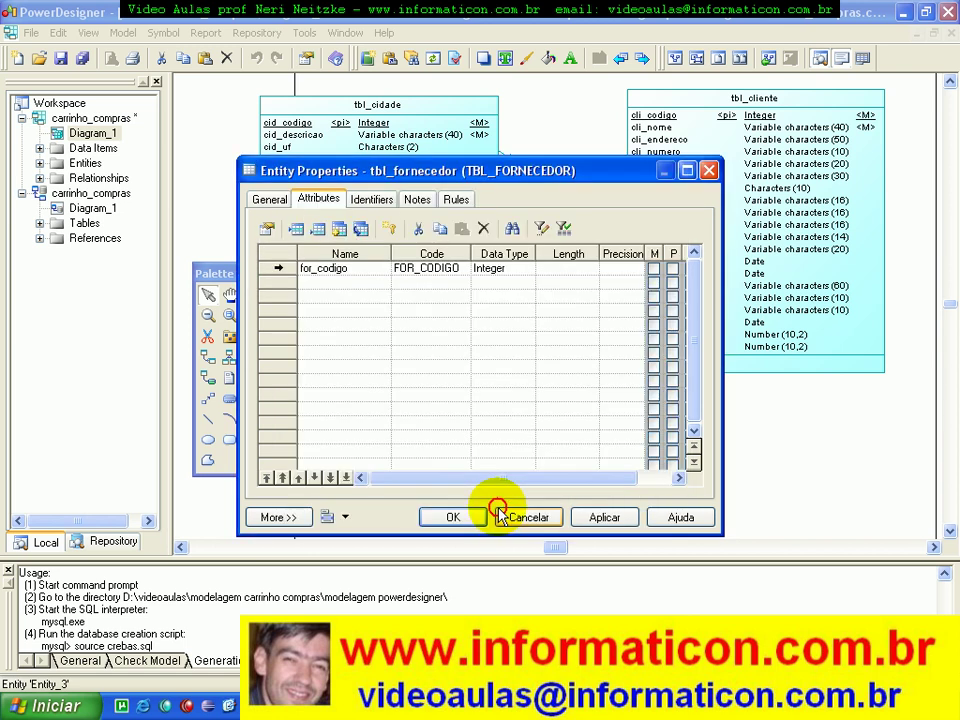
pyautogui.click(672, 269)
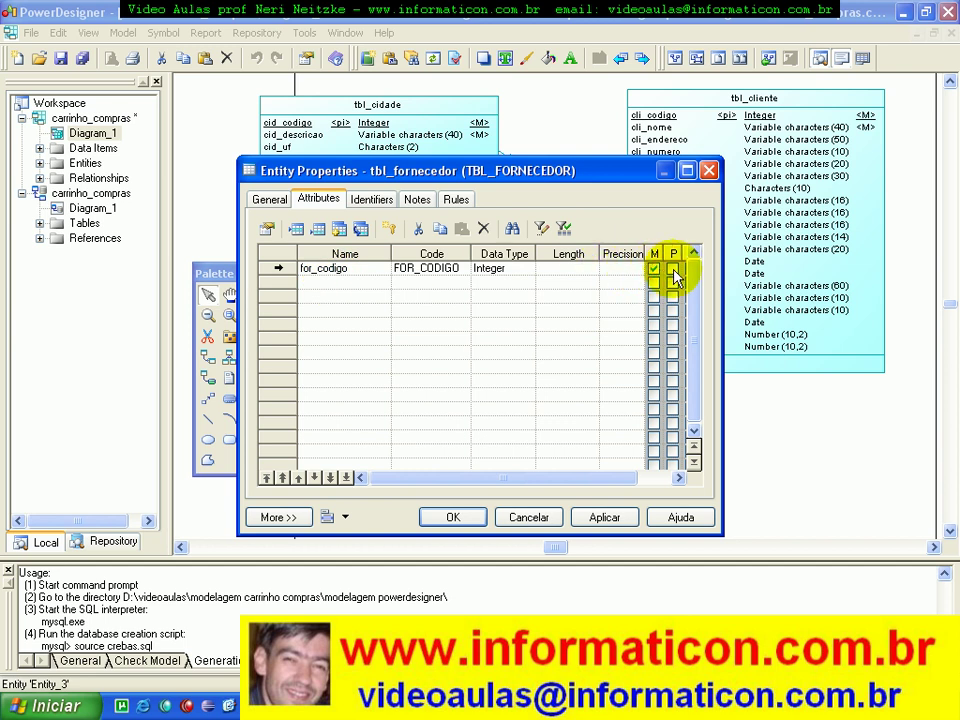
# Step: Add the attribute for_nome_fantasia with data type Variable characters and length 40
pyautogui.click(369, 282)
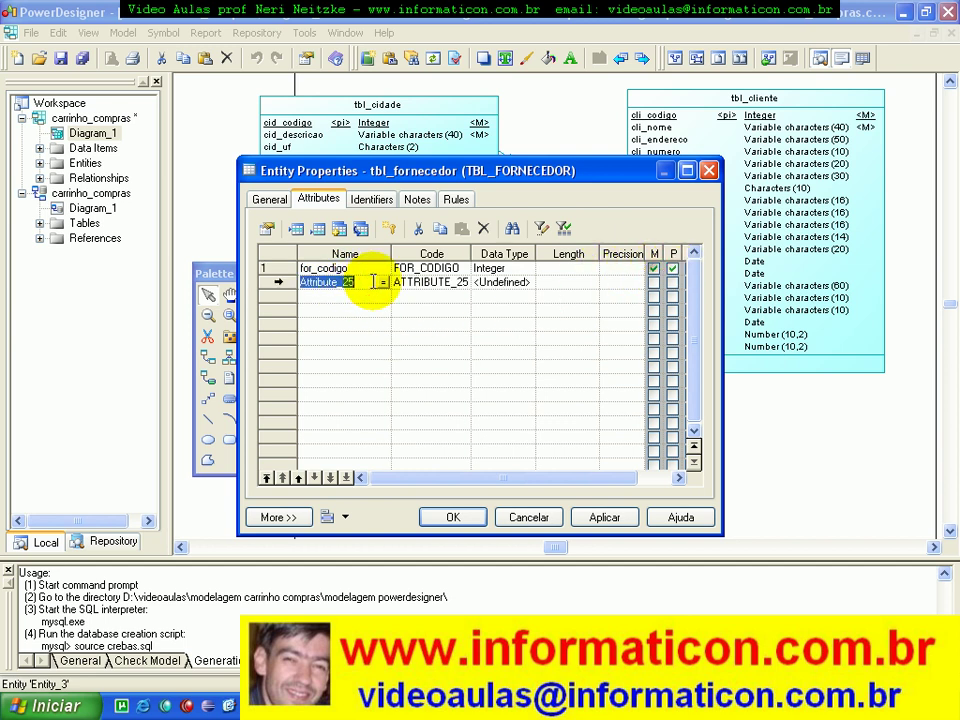
pyautogui.write('for_nome')
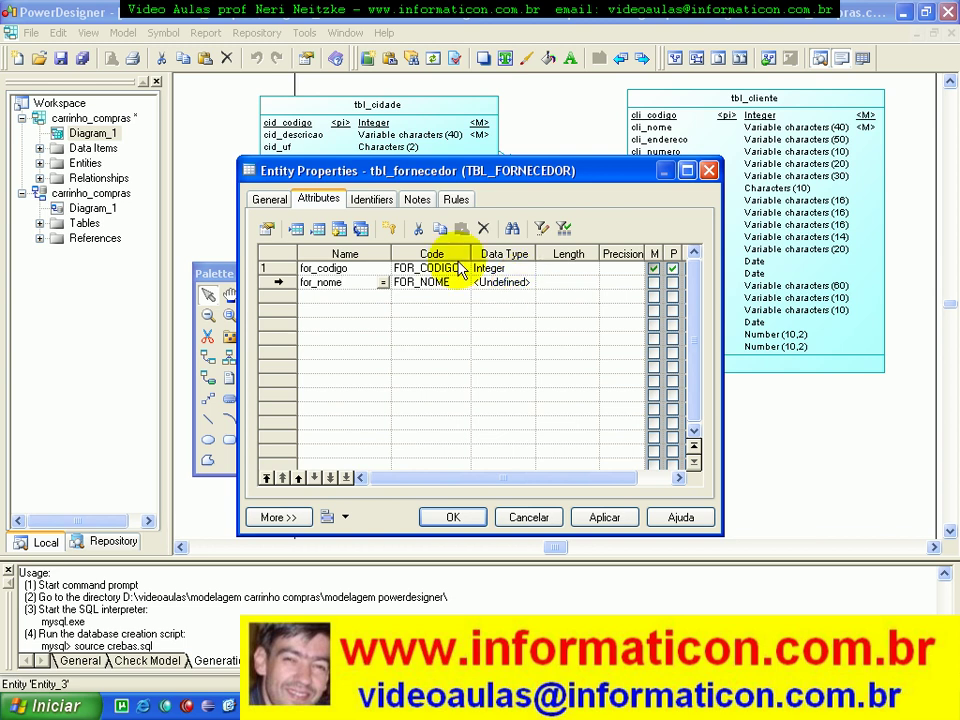
pyautogui.write('asia')
pyautogui.click(514, 284)
pyautogui.click(527, 283)
pyautogui.click(448, 245)
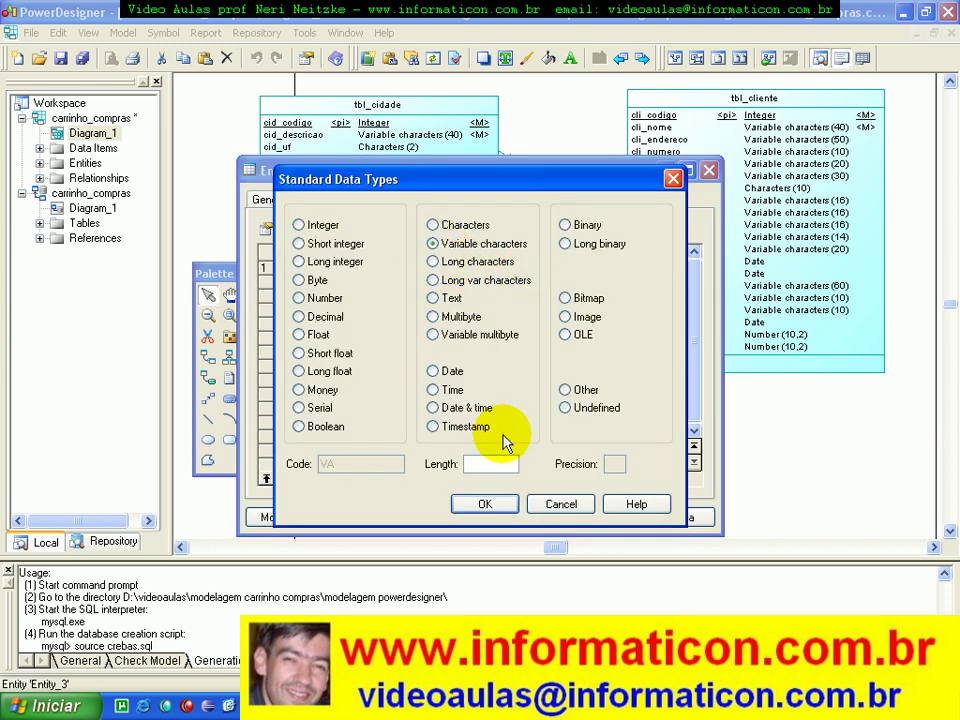
pyautogui.click(514, 463)
pyautogui.write('40')
pyautogui.click(485, 504)
# Step: Add the attribute for_razaosocial with data type Variable characters and length 40
pyautogui.click(321, 298)
pyautogui.moveTo(356, 294); pyautogui.dragTo(261, 315)
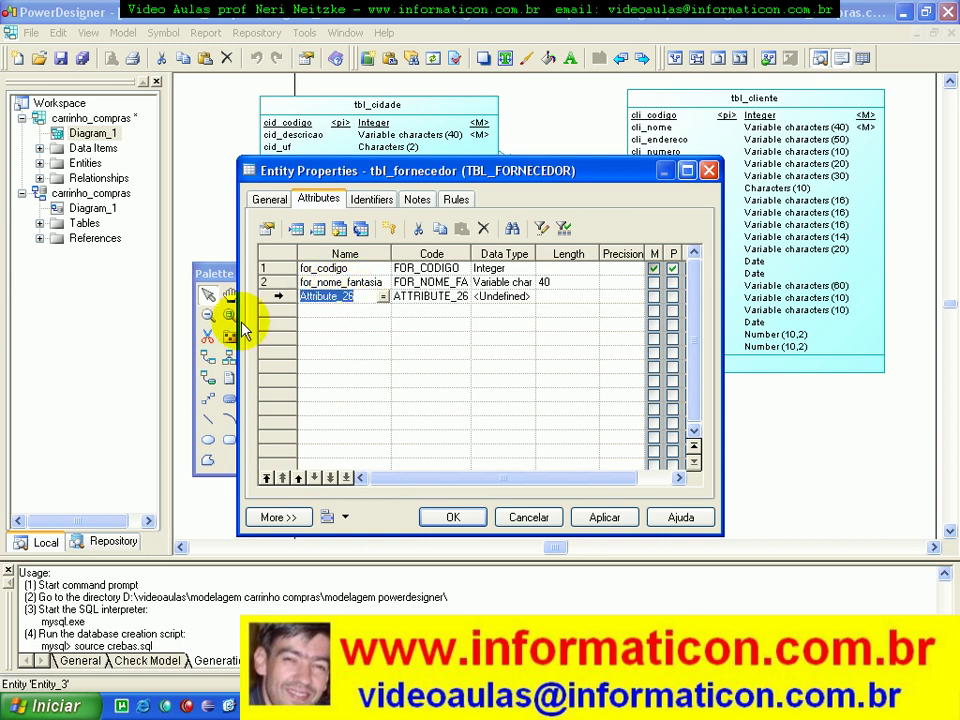
pyautogui.write('for_ra')
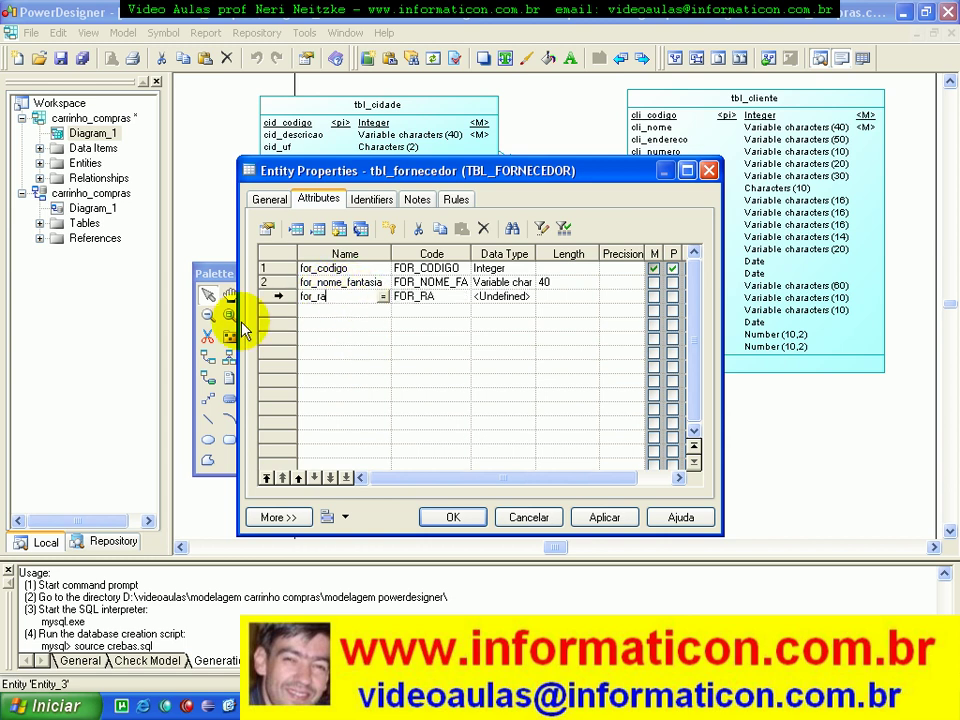
pyautogui.write('zaosocia')
pyautogui.click(497, 297)
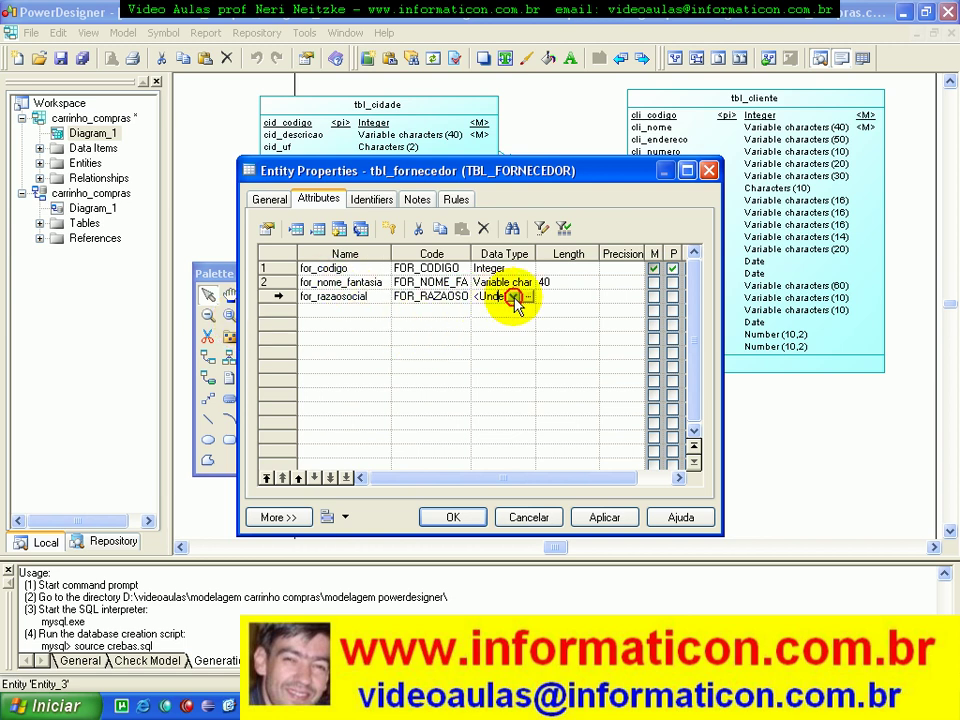
pyautogui.click(521, 297)
pyautogui.click(434, 245)
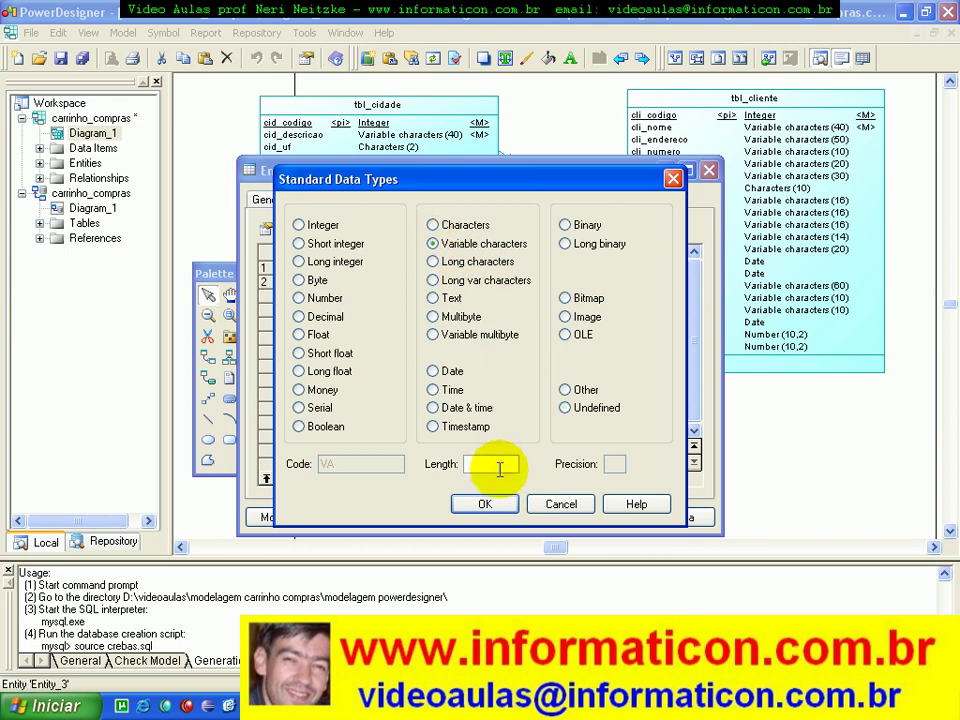
pyautogui.click(513, 463)
pyautogui.write('40')
pyautogui.press('Return')
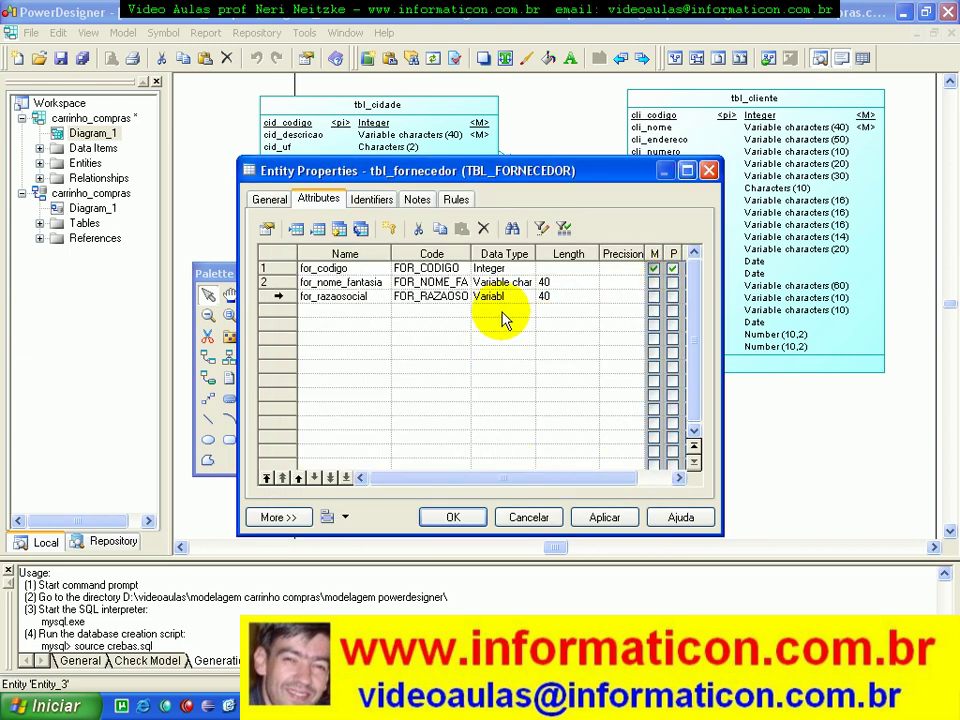
# Step: Move for_razaosocial above for_nome_fantasia in the attribute list and make it mandatory
pyautogui.moveTo(272, 297)
pyautogui.mouseDown()
pyautogui.moveTo(278, 285)
pyautogui.moveTo(277, 297)
pyautogui.mouseUp()
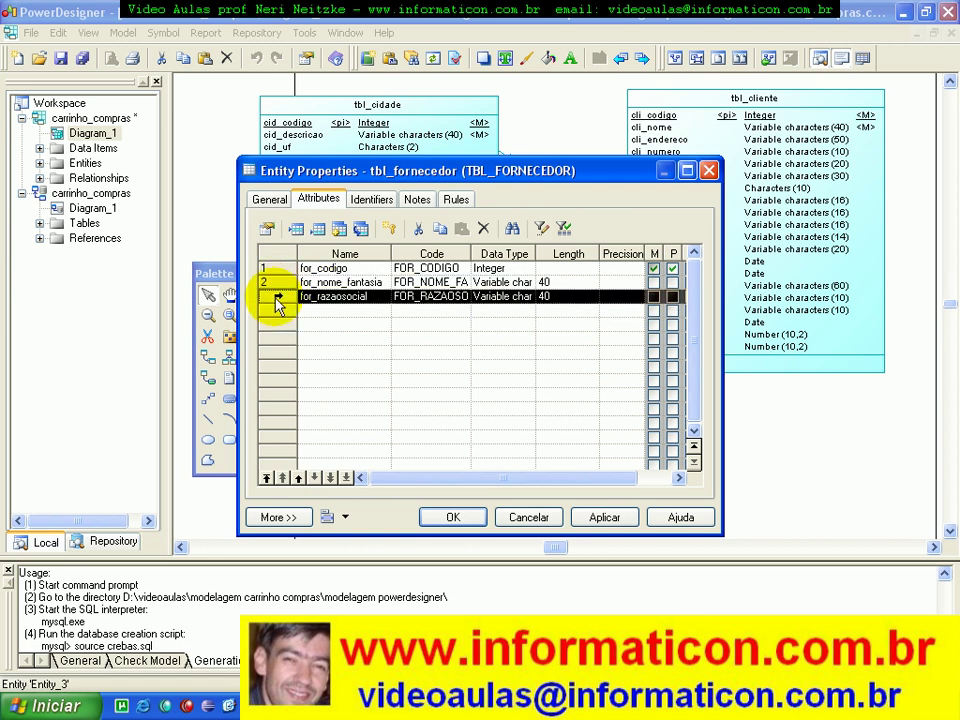
pyautogui.click(298, 477)
pyautogui.click(384, 330)
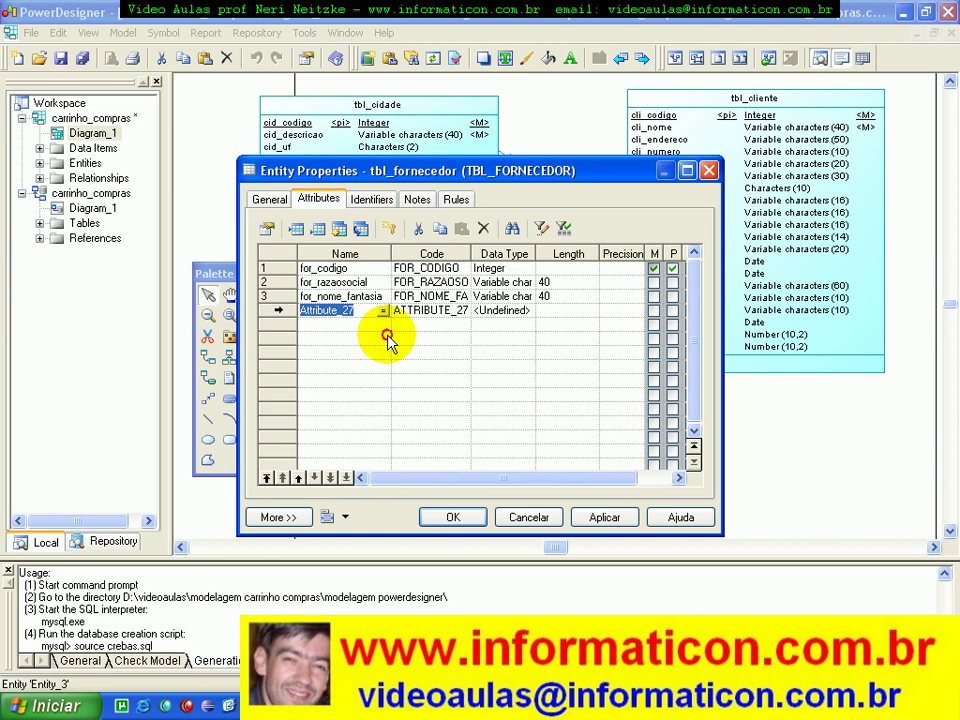
pyautogui.click(653, 283)
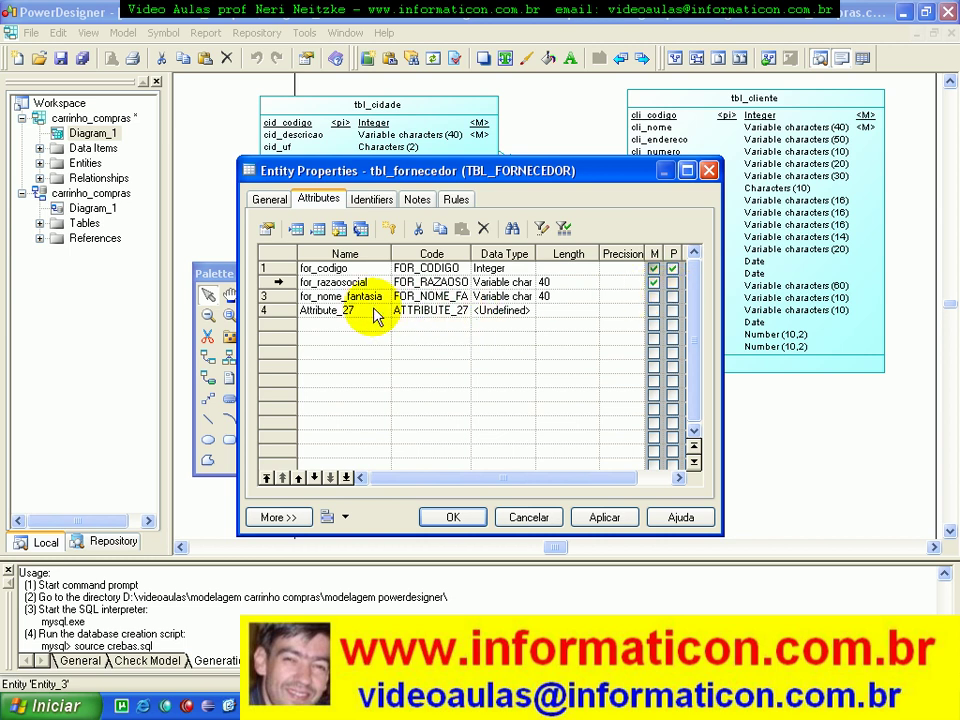
# Step: Define the fourth attribute as for_endereco with data type Variable characters and length 50
pyautogui.click(330, 311)
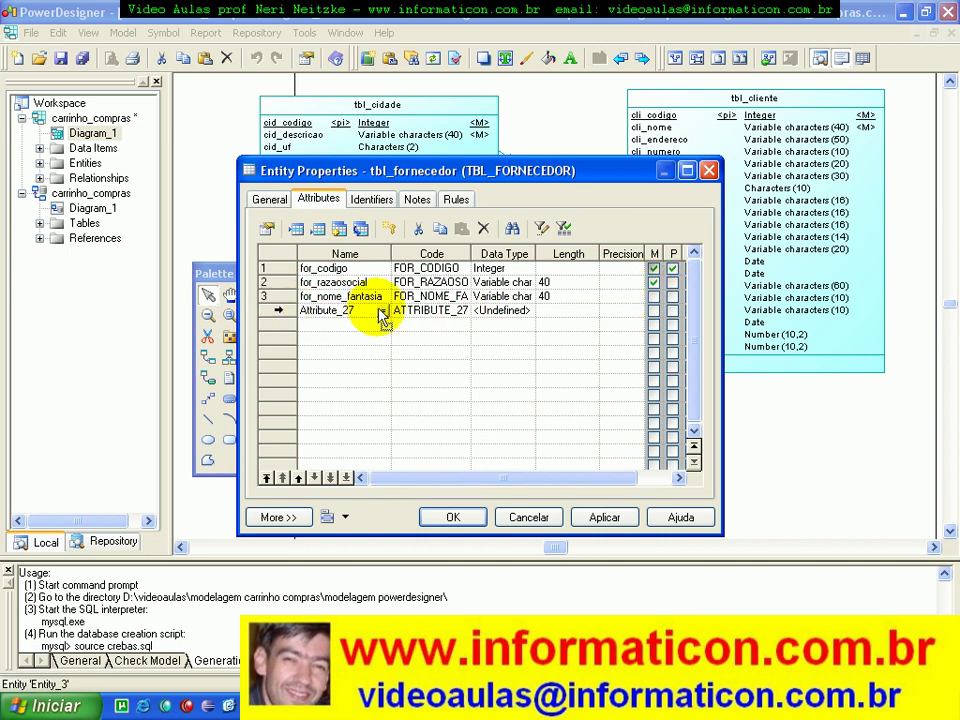
pyautogui.click(368, 310)
pyautogui.press('BackSpace')
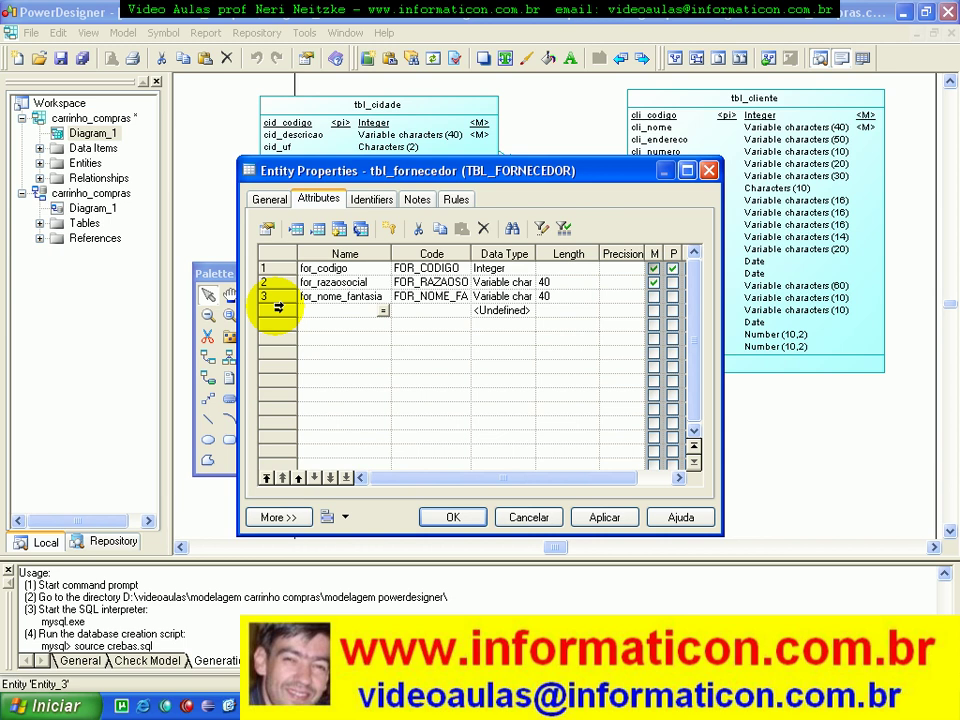
pyautogui.write('ende')
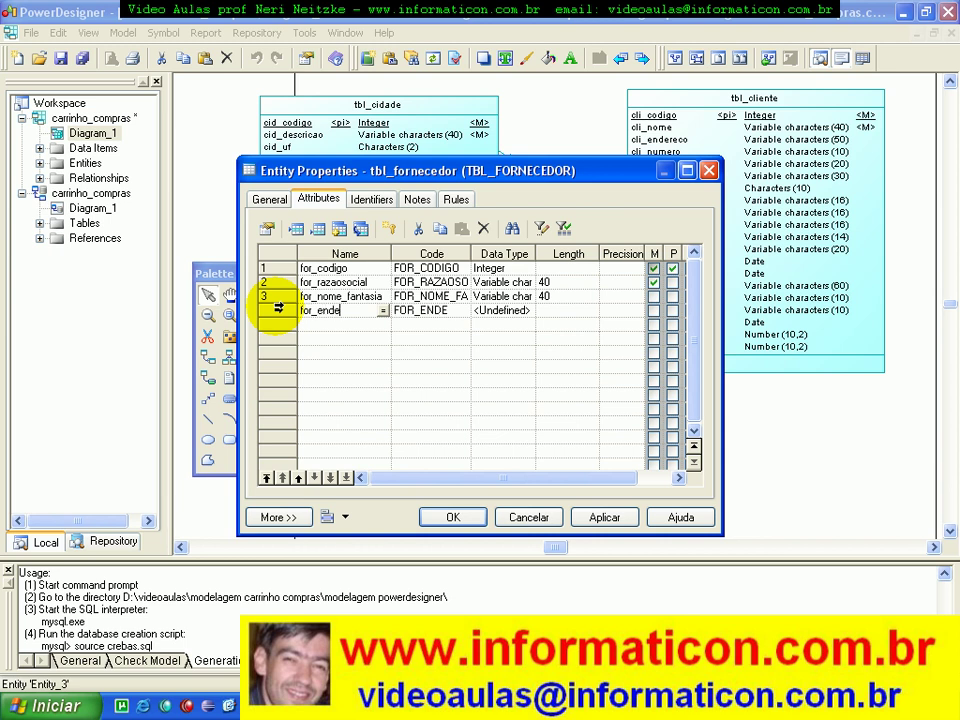
pyautogui.write('reco')
pyautogui.click(514, 312)
pyautogui.click(528, 314)
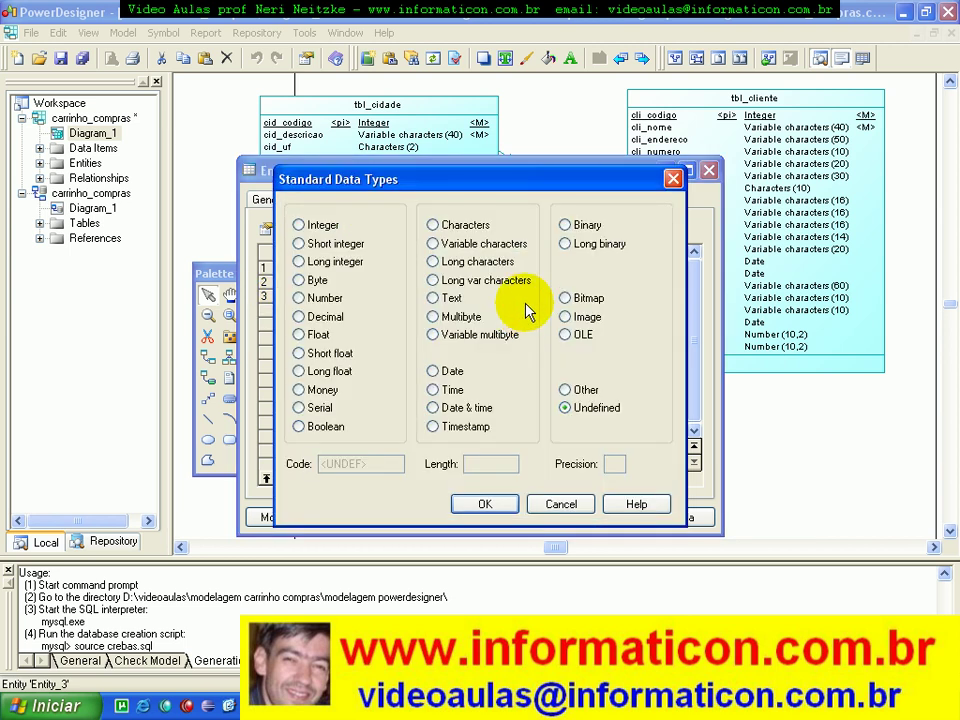
pyautogui.click(432, 244)
pyautogui.click(497, 461)
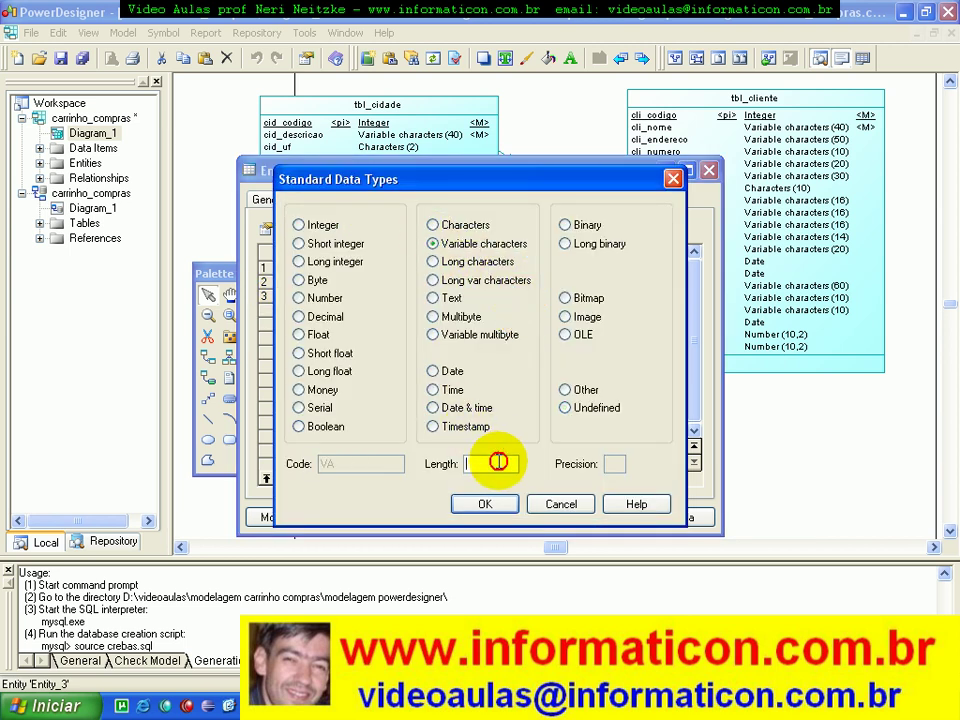
pyautogui.write('50')
pyautogui.click(493, 506)
# Step: Add the attribute for_bairro with data type Variable characters and length 30
pyautogui.click(343, 325)
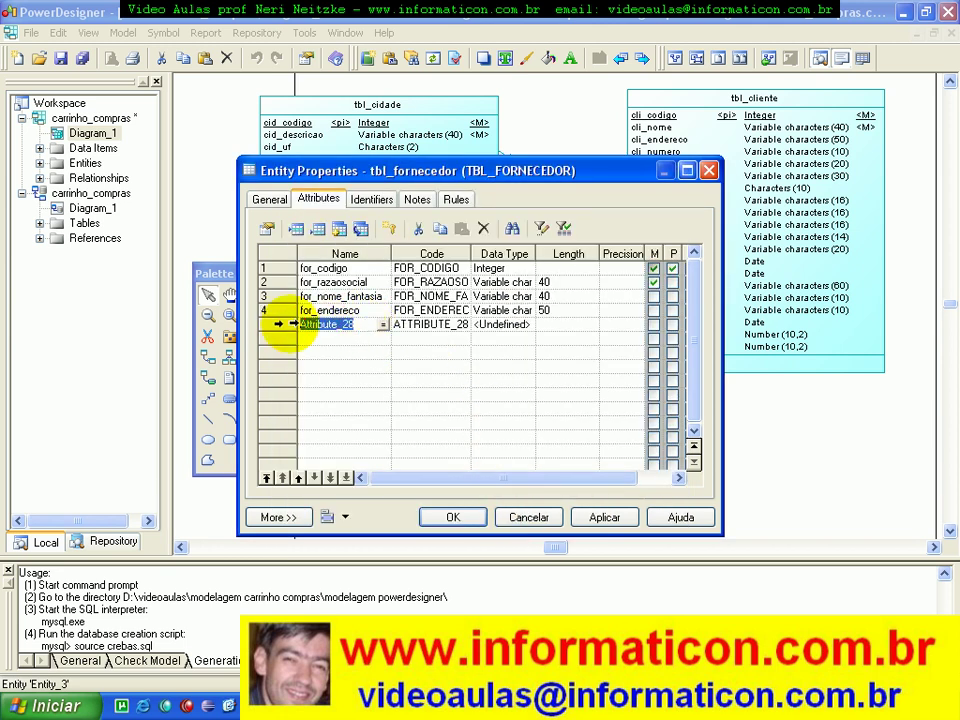
pyautogui.write('for_bairro')
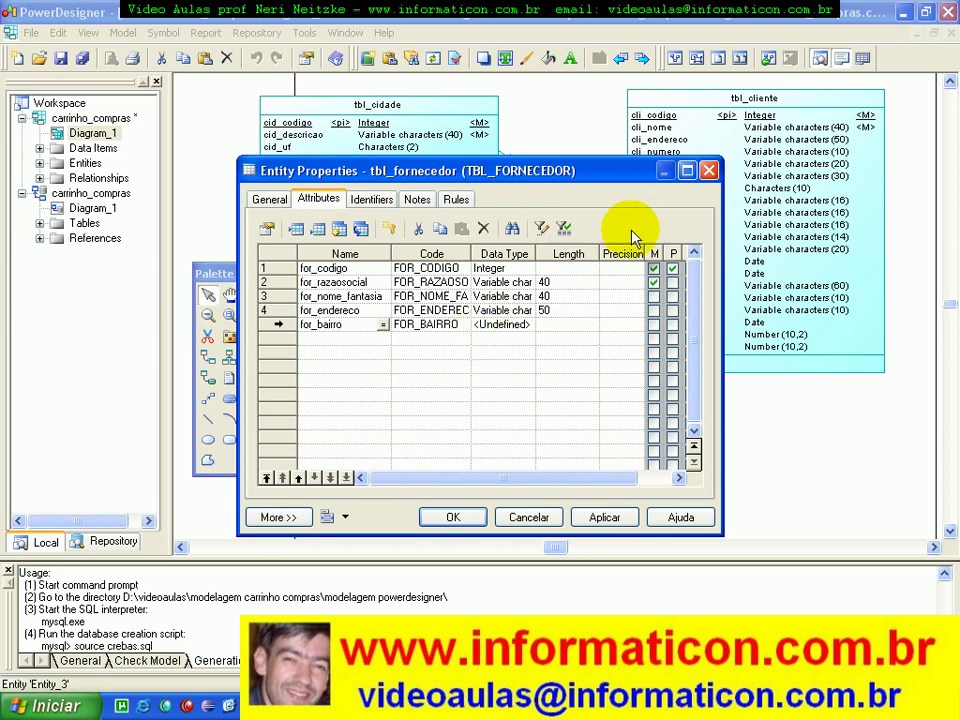
pyautogui.moveTo(600, 172); pyautogui.dragTo(520, 176)
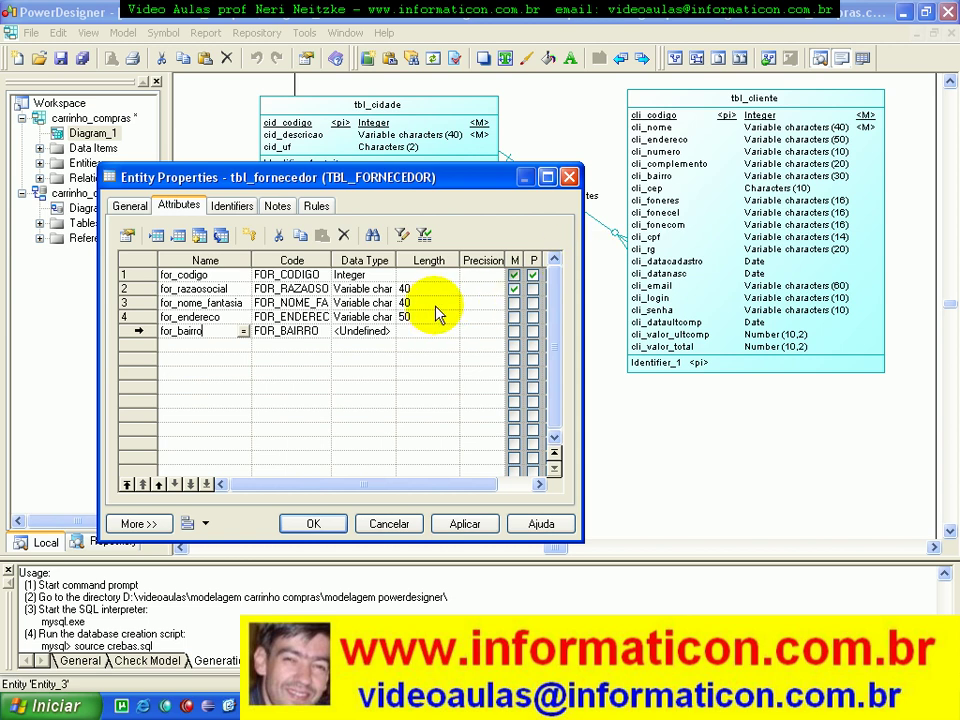
pyautogui.click(367, 333)
pyautogui.click(394, 331)
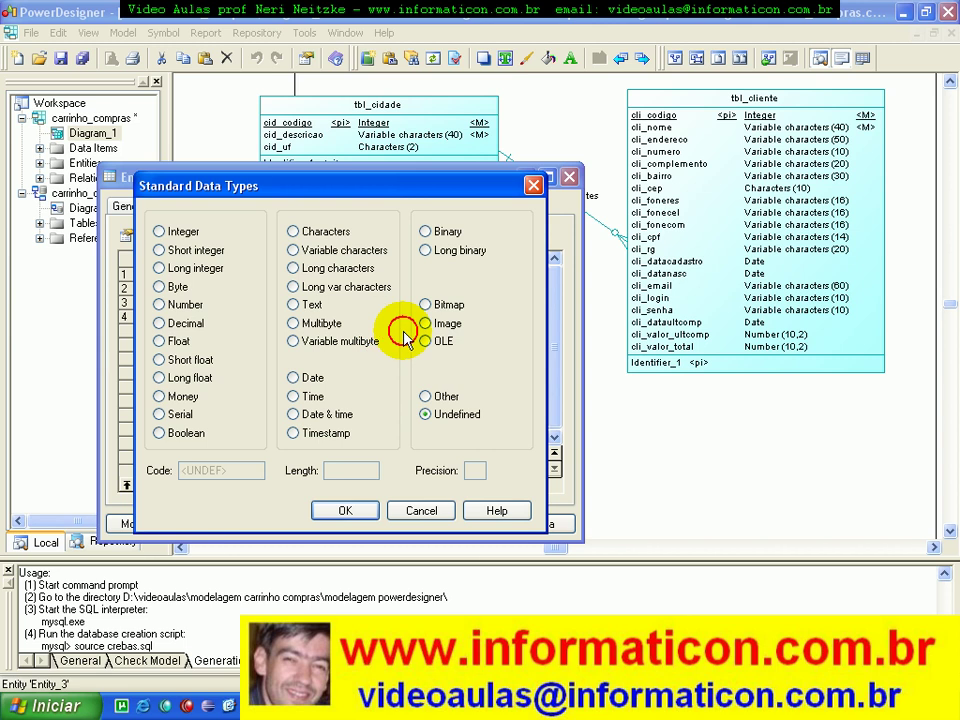
pyautogui.click(293, 250)
pyautogui.click(345, 470)
pyautogui.write('320')
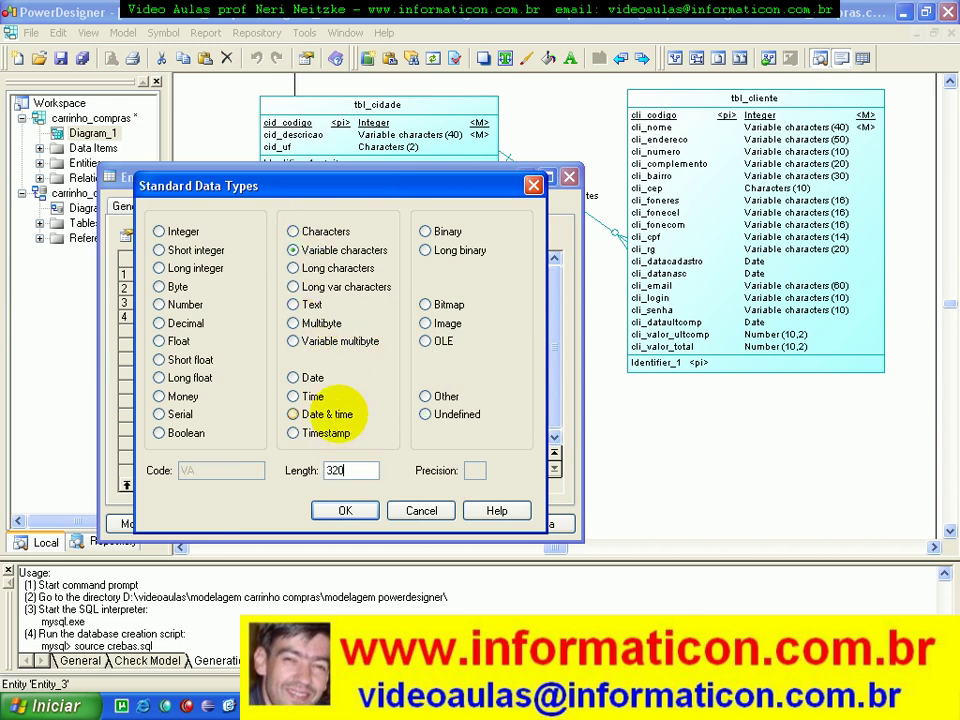
pyautogui.press('Return')
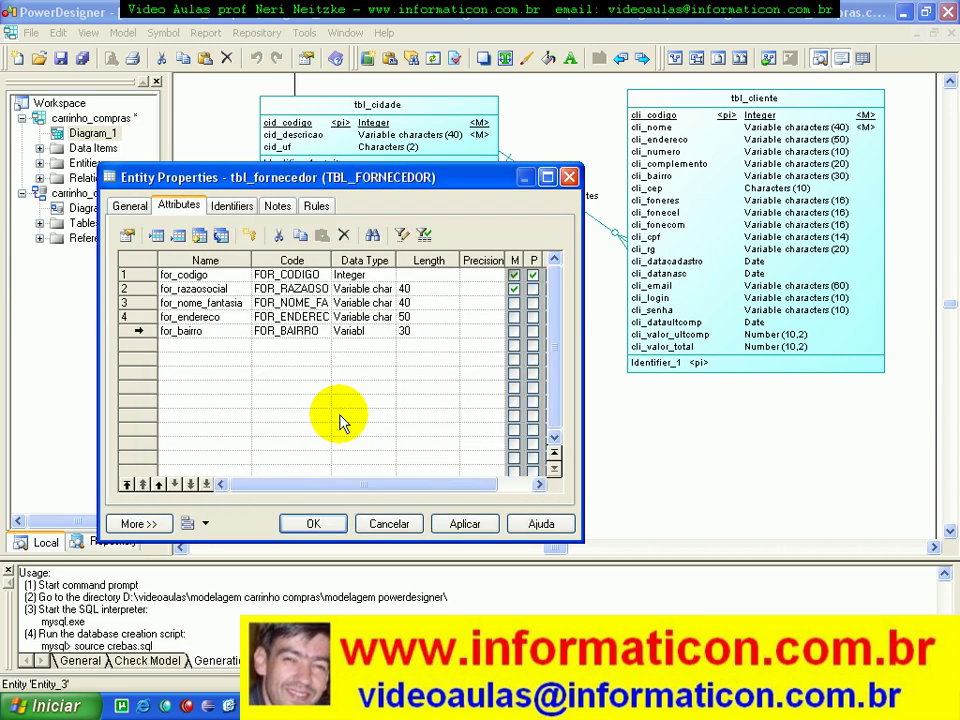
# Step: Add the attribute for_fone with data type Variable characters and length 16
pyautogui.click(193, 344)
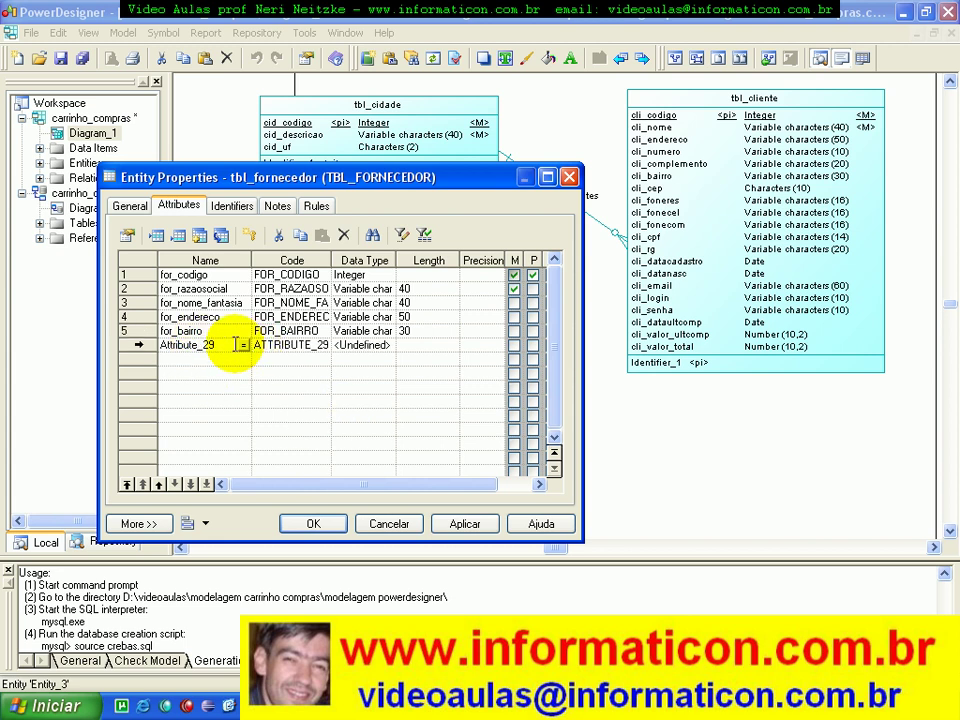
pyautogui.click(140, 346)
pyautogui.write('for_fone')
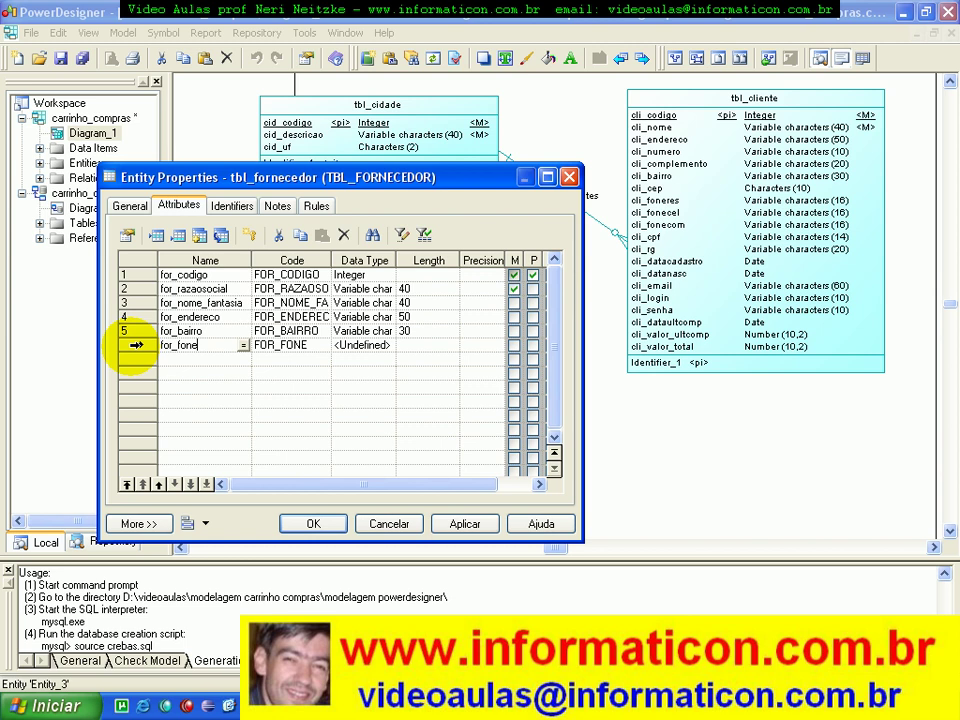
pyautogui.click(390, 345)
pyautogui.click(294, 250)
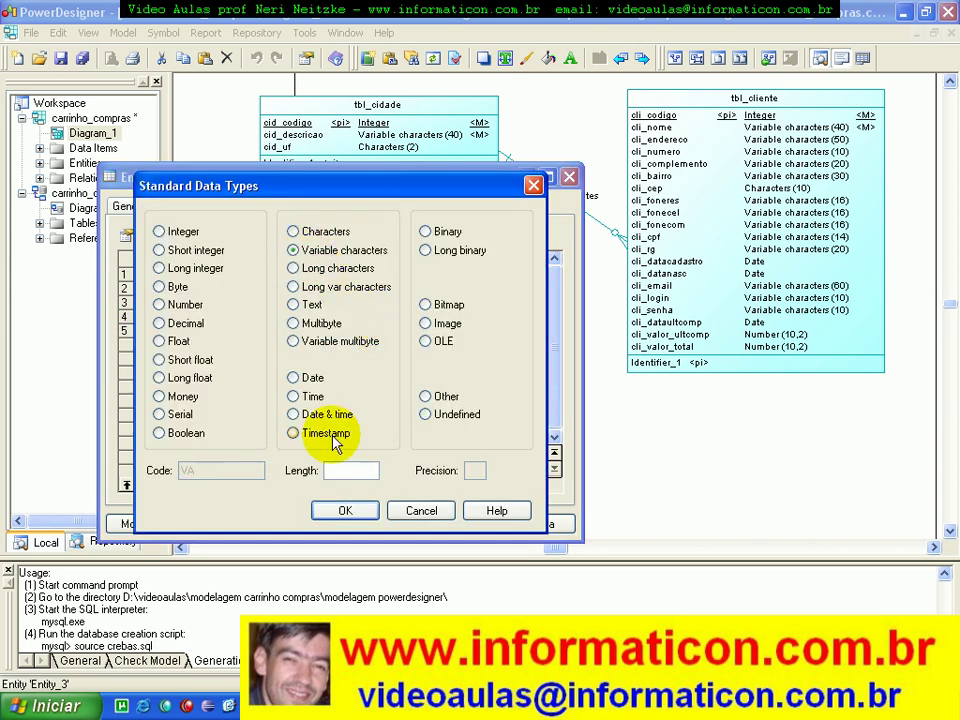
pyautogui.write('16')
pyautogui.press('Return')
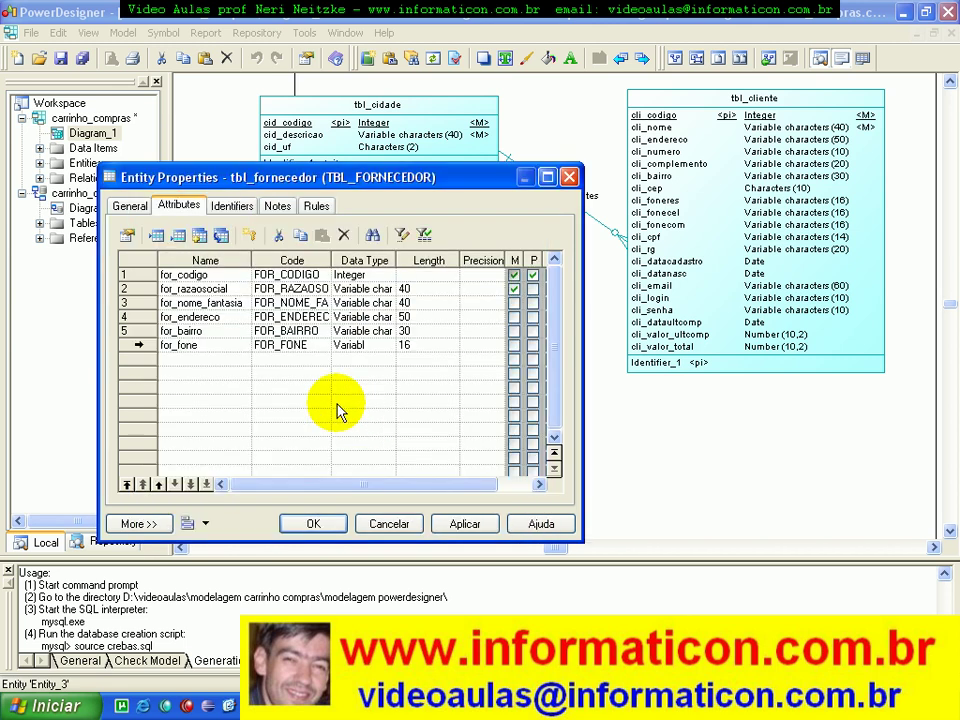
# Step: Add the attribute fone_responsavel with data type Variable characters and length 50
pyautogui.click(200, 360)
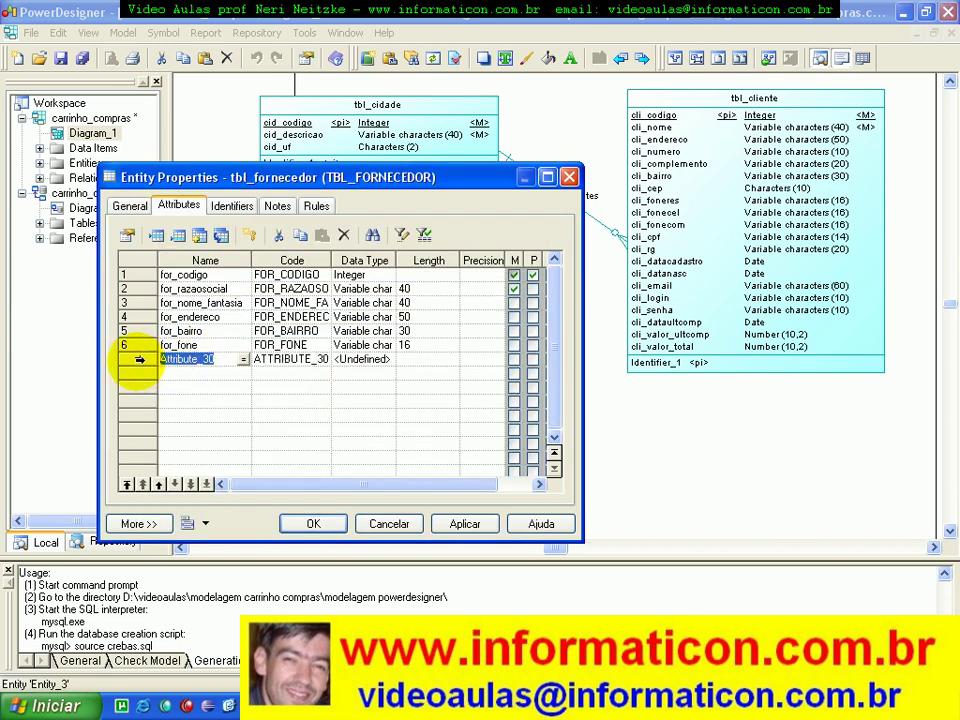
pyautogui.write('fo')
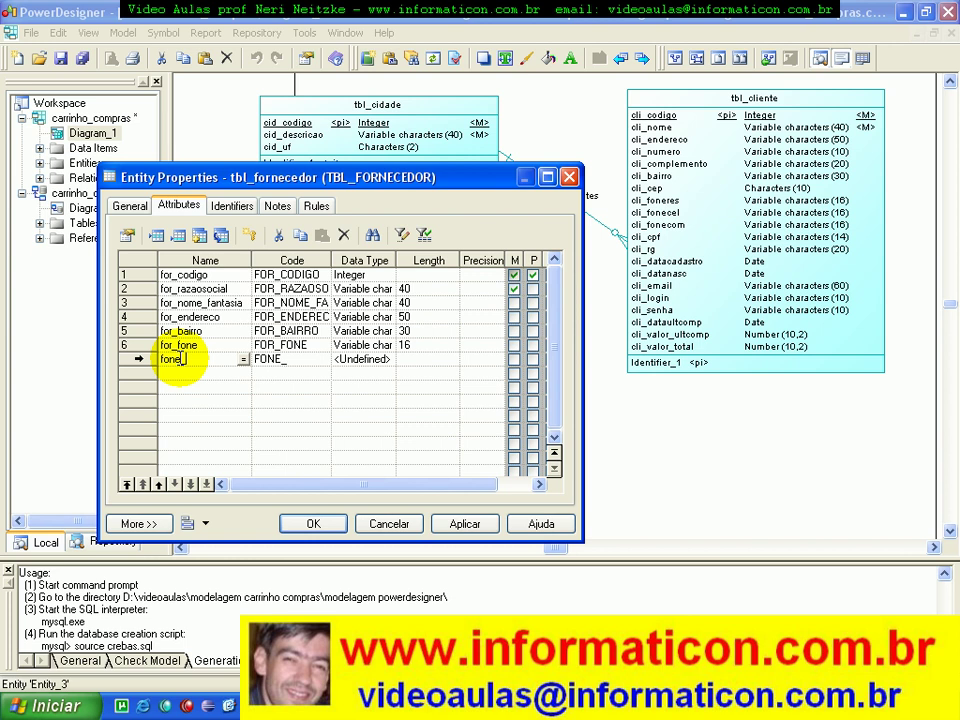
pyautogui.write('ne_re')
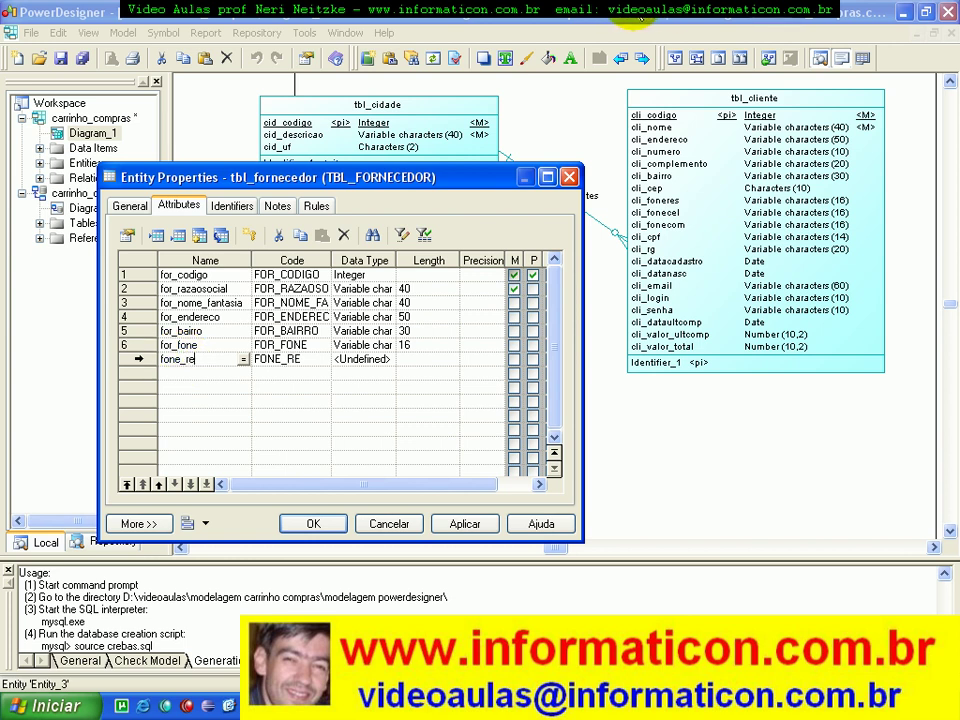
pyautogui.write('sponsavel')
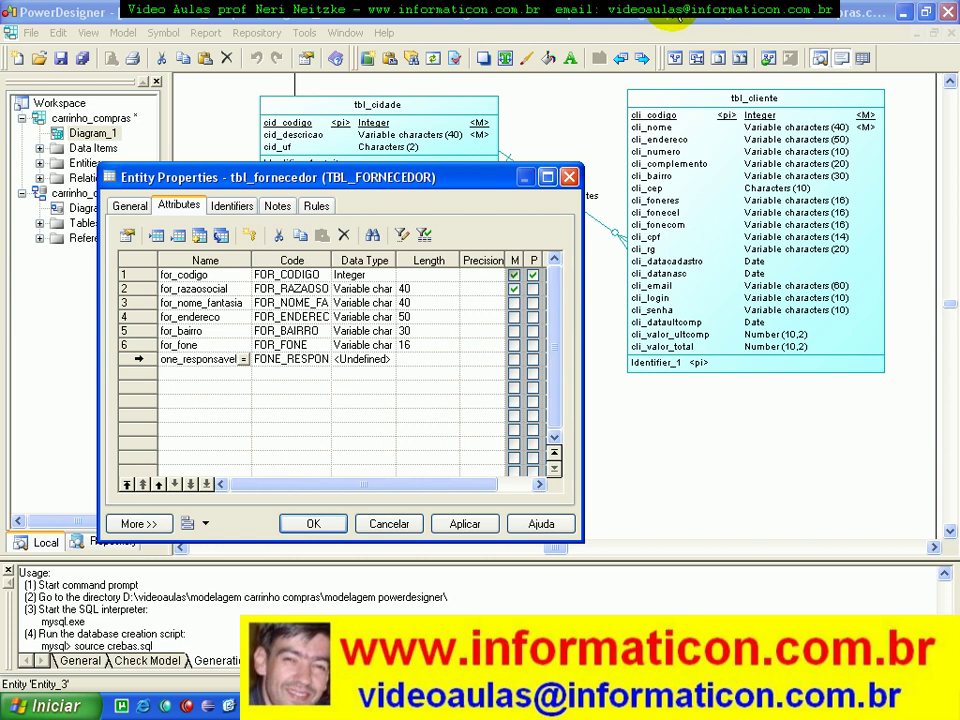
pyautogui.click(386, 359)
pyautogui.click(388, 360)
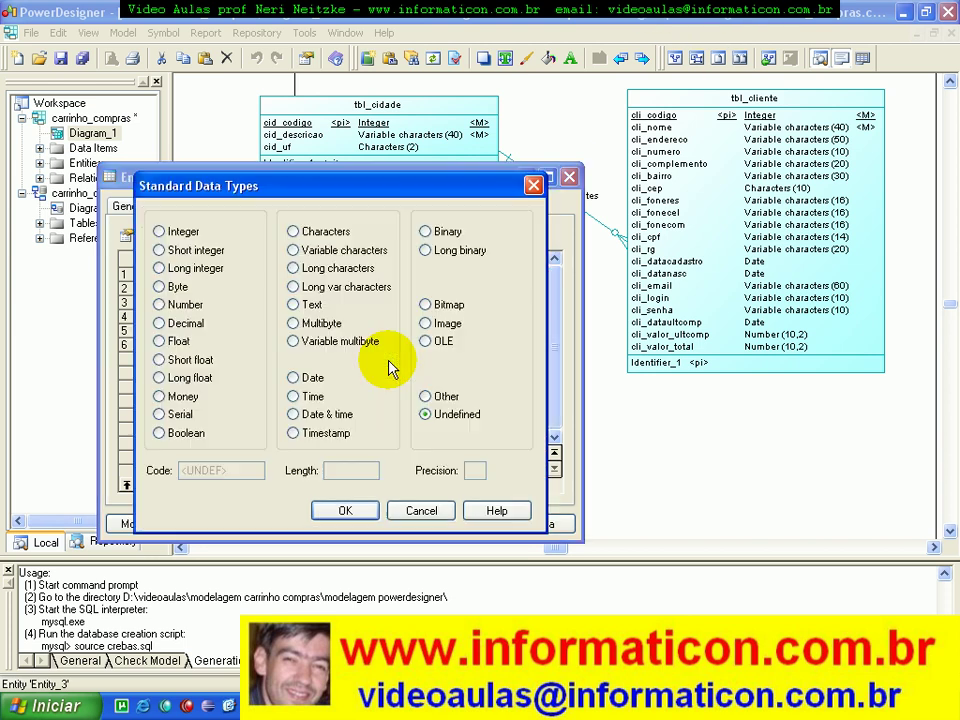
pyautogui.click(296, 250)
pyautogui.click(351, 470)
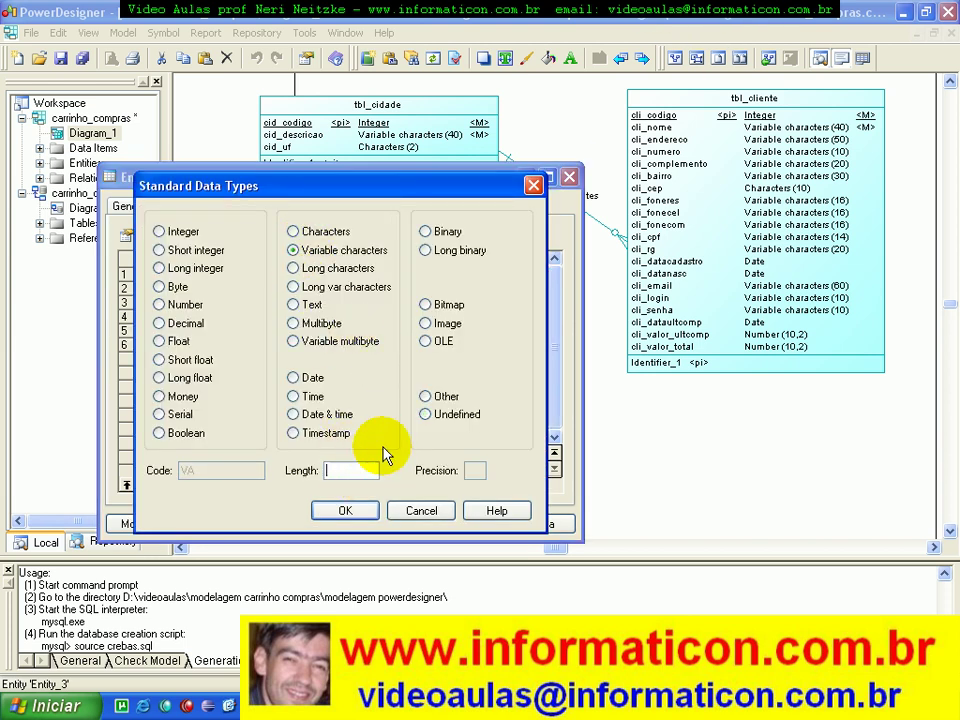
pyautogui.write('50')
pyautogui.press('Return')
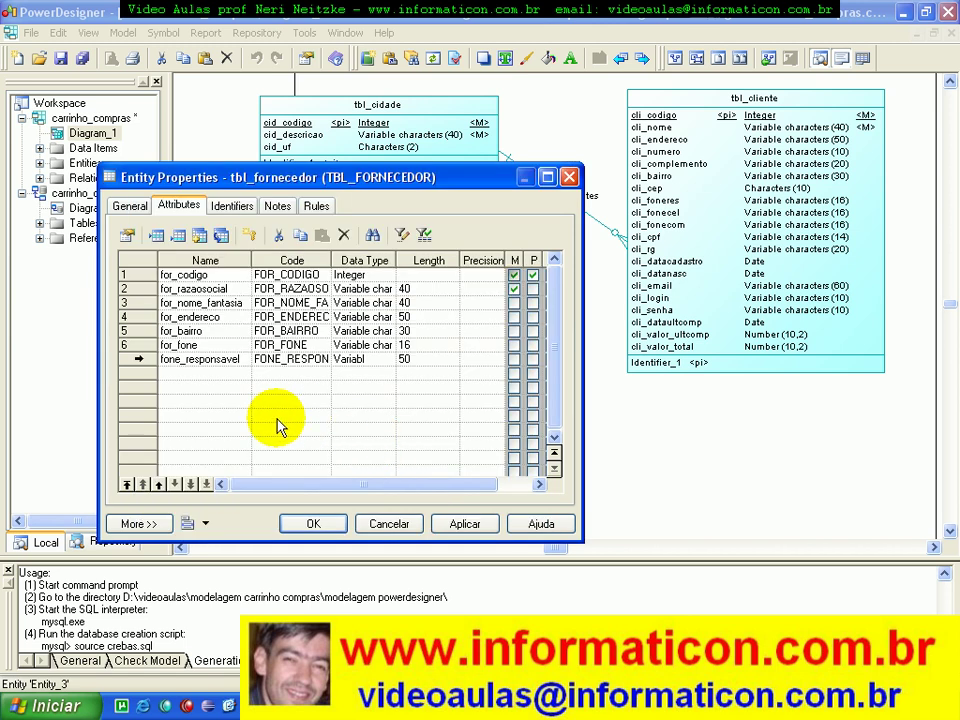
# Step: Add the attribute fone_email with data type Variable characters and length 60
pyautogui.click(190, 375)
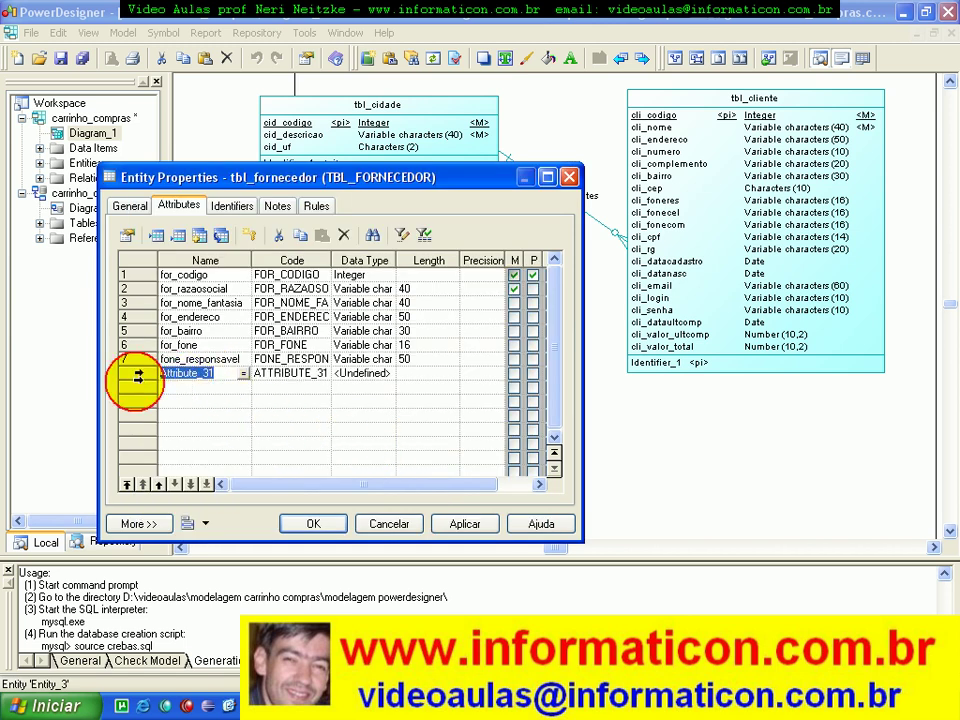
pyautogui.press('BackSpace')
pyautogui.write('fo')
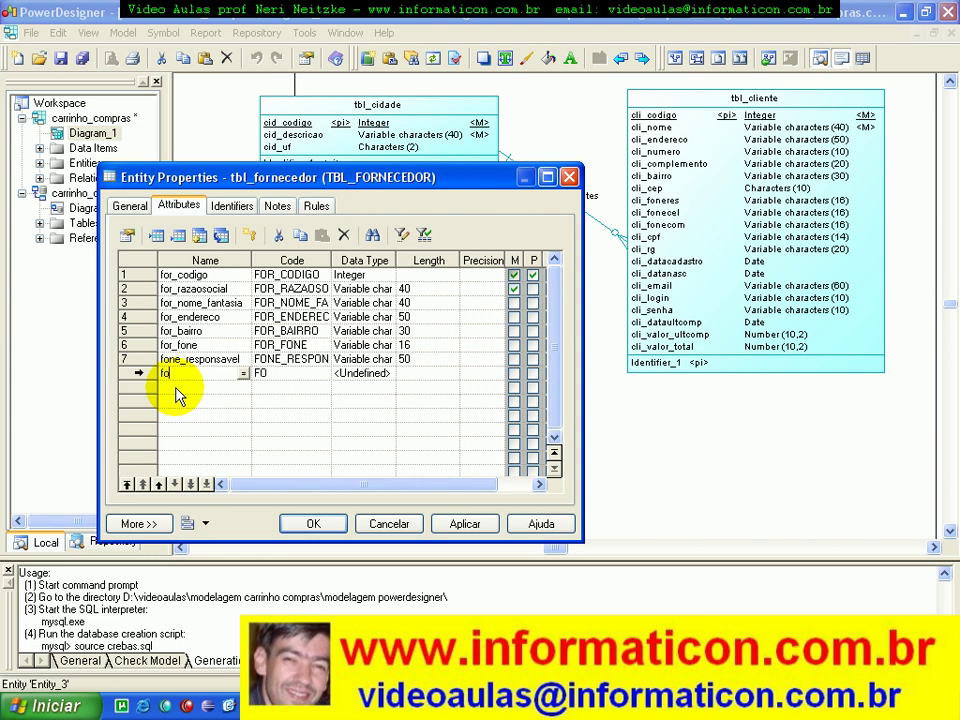
pyautogui.write('ne_email')
pyautogui.click(378, 372)
pyautogui.click(390, 372)
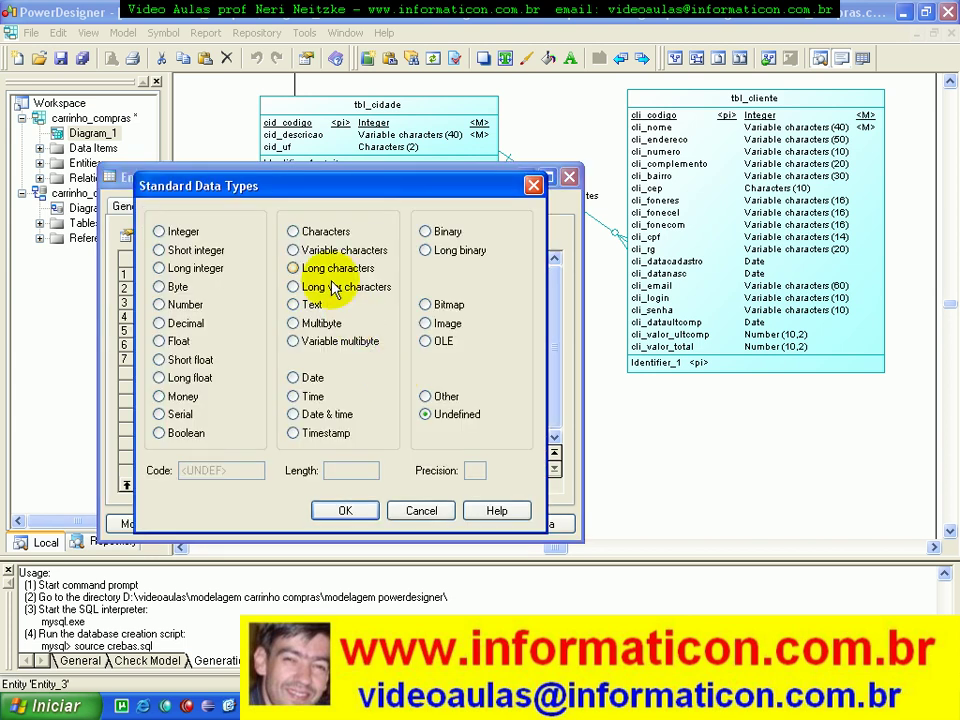
pyautogui.click(293, 250)
pyautogui.click(356, 469)
pyautogui.write('60')
pyautogui.press('Return')
# Step: Add the attribute fone_cnpj and choose Variable characters as its data type
pyautogui.click(190, 388)
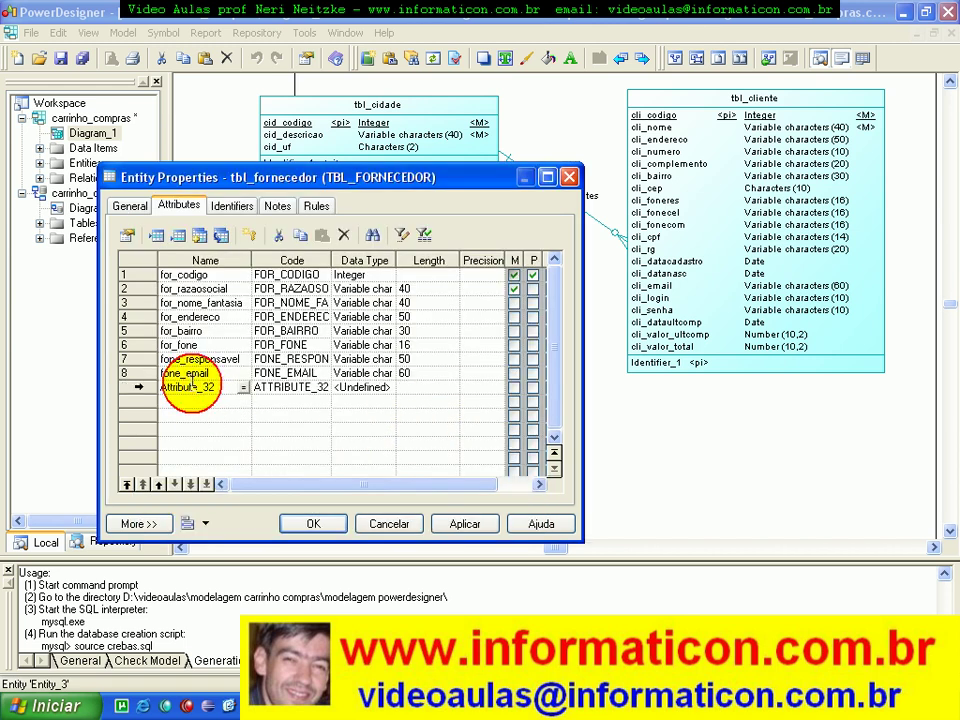
pyautogui.write('fone_')
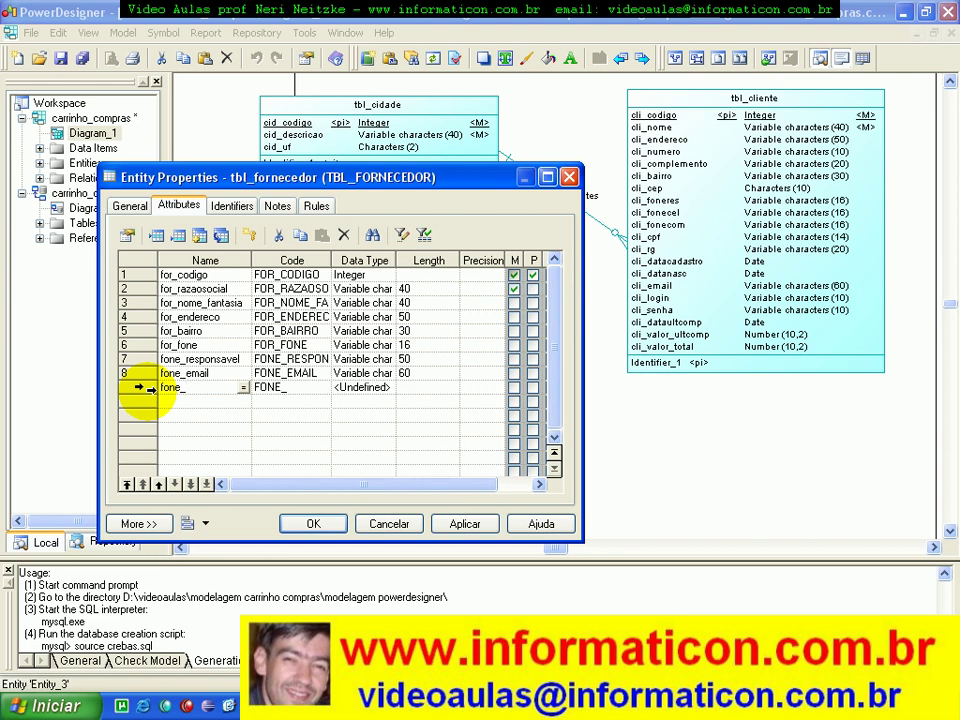
pyautogui.write('cnpj')
pyautogui.click(362, 388)
pyautogui.click(388, 387)
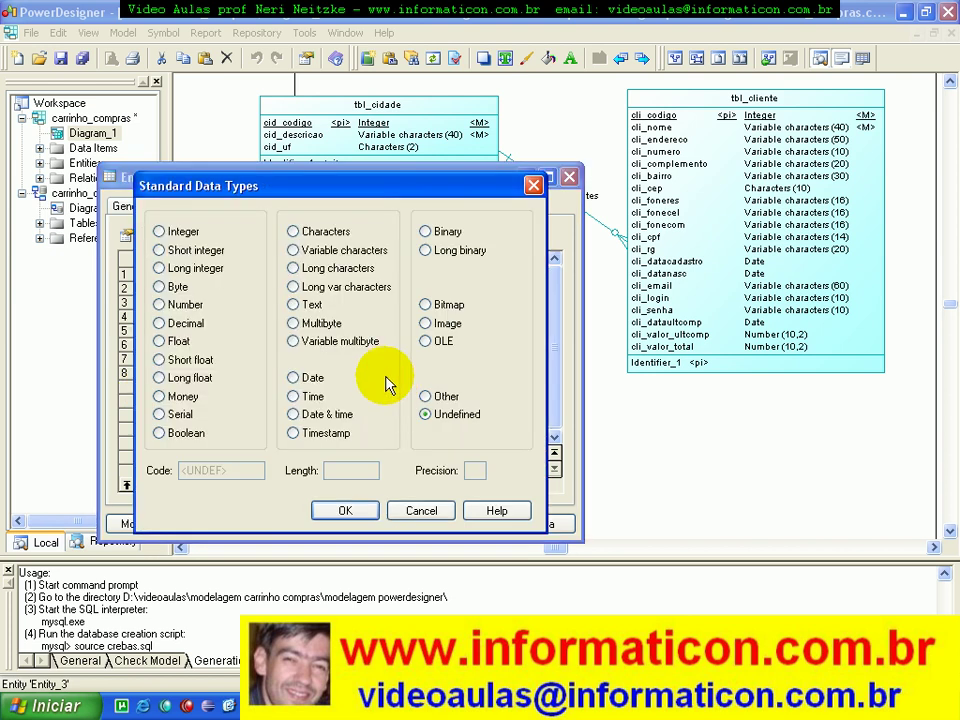
pyautogui.click(293, 250)
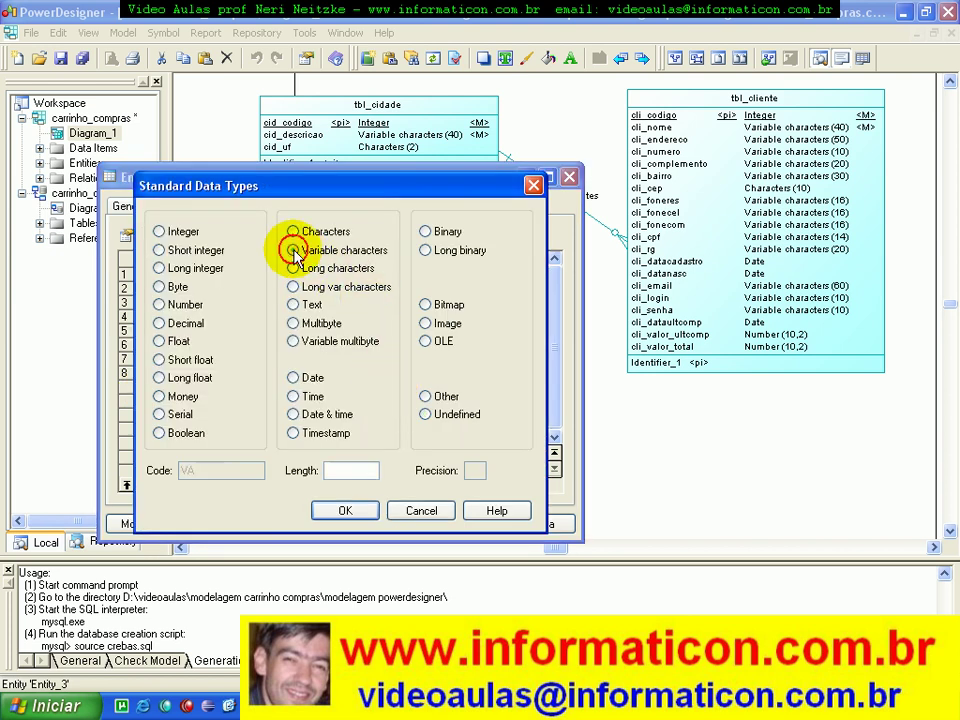
pyautogui.click(355, 467)
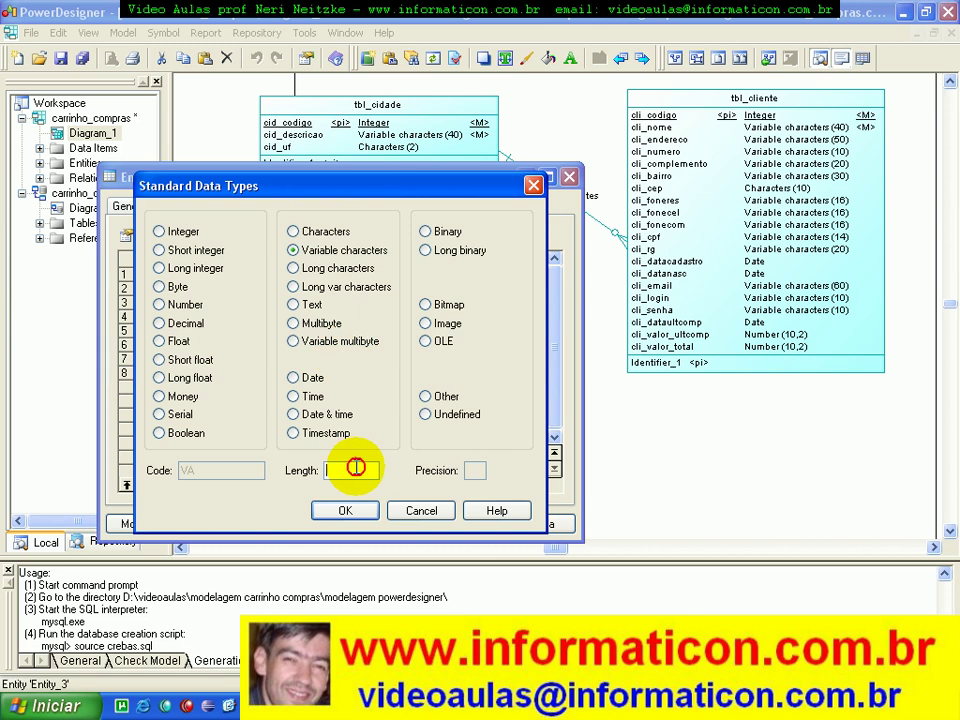
# Step: Write out a sample CNPJ number in the Windows Run dialog to count its characters, and cancel the dialog
pyautogui.click(40, 706)
pyautogui.click(78, 612)
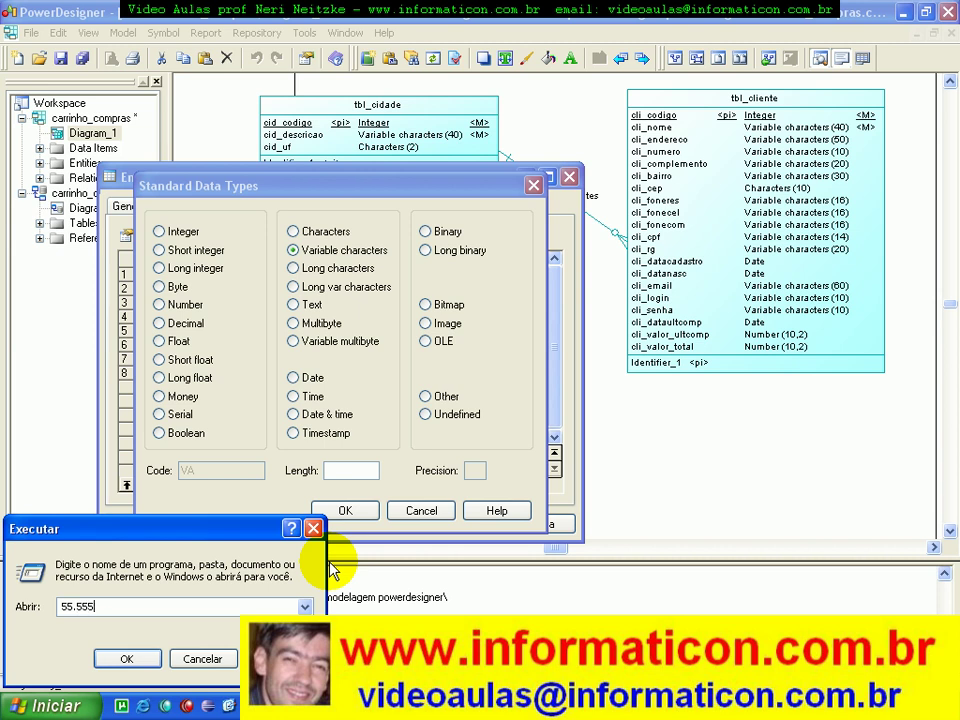
pyautogui.press('BackSpace')
pyautogui.write('01.000.999\\0001-99')
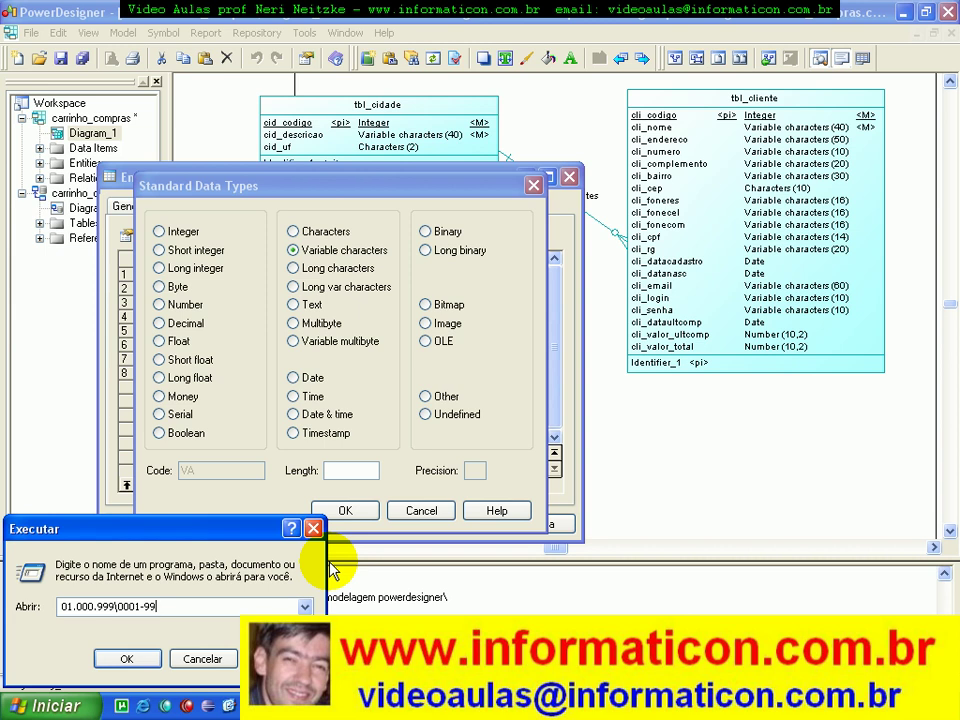
pyautogui.hotkey('shift', 'Home')
pyautogui.moveTo(167, 533); pyautogui.dragTo(235, 282)
pyautogui.click(148, 356)
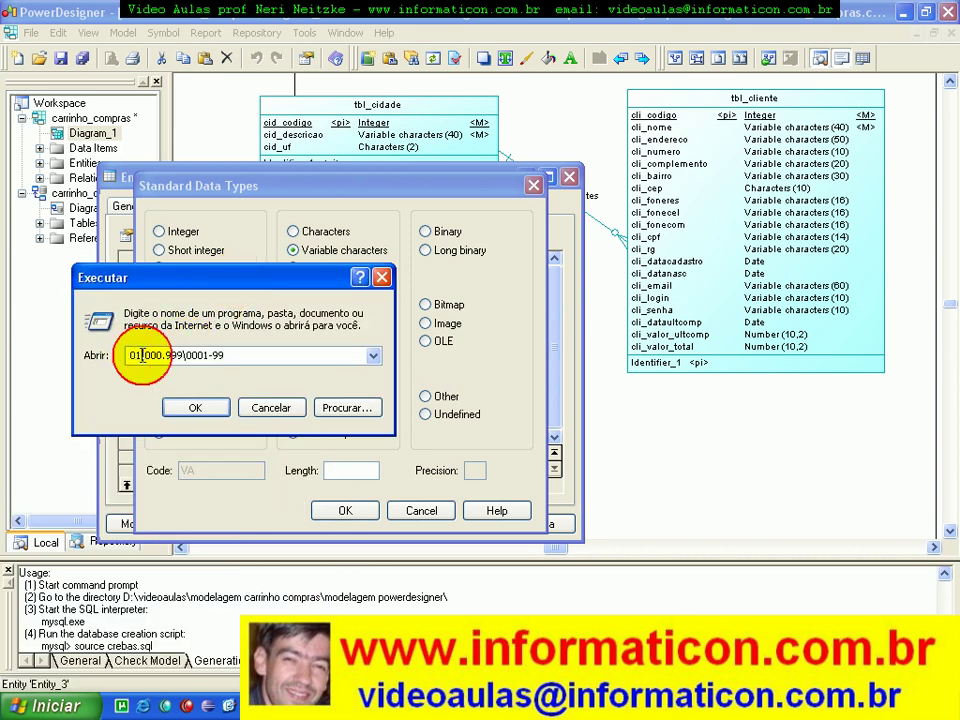
pyautogui.press('BackSpace')
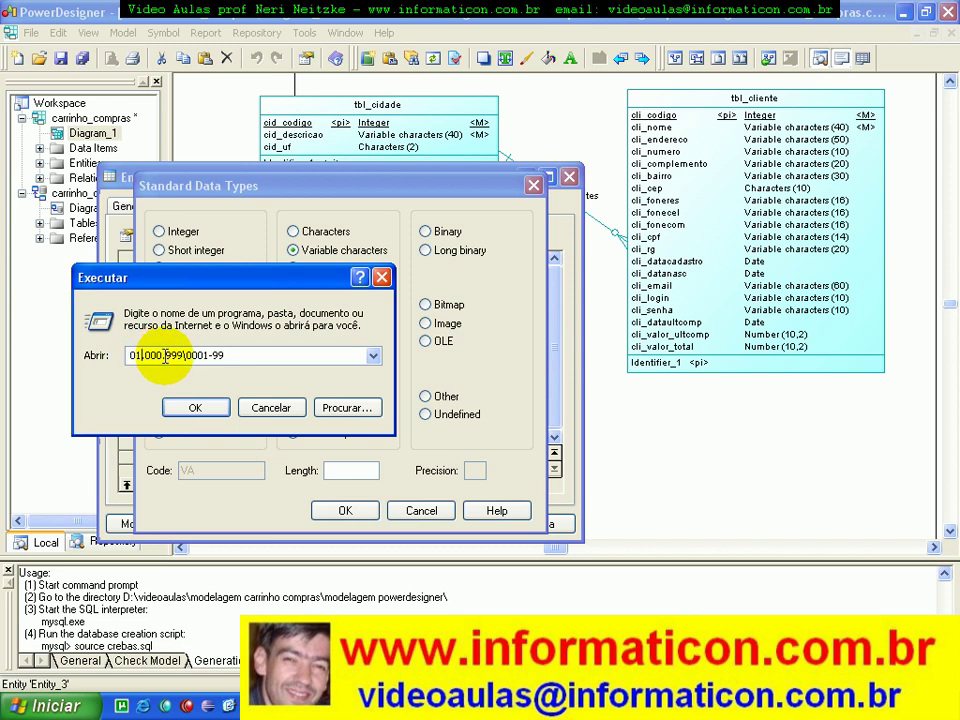
pyautogui.write('.')
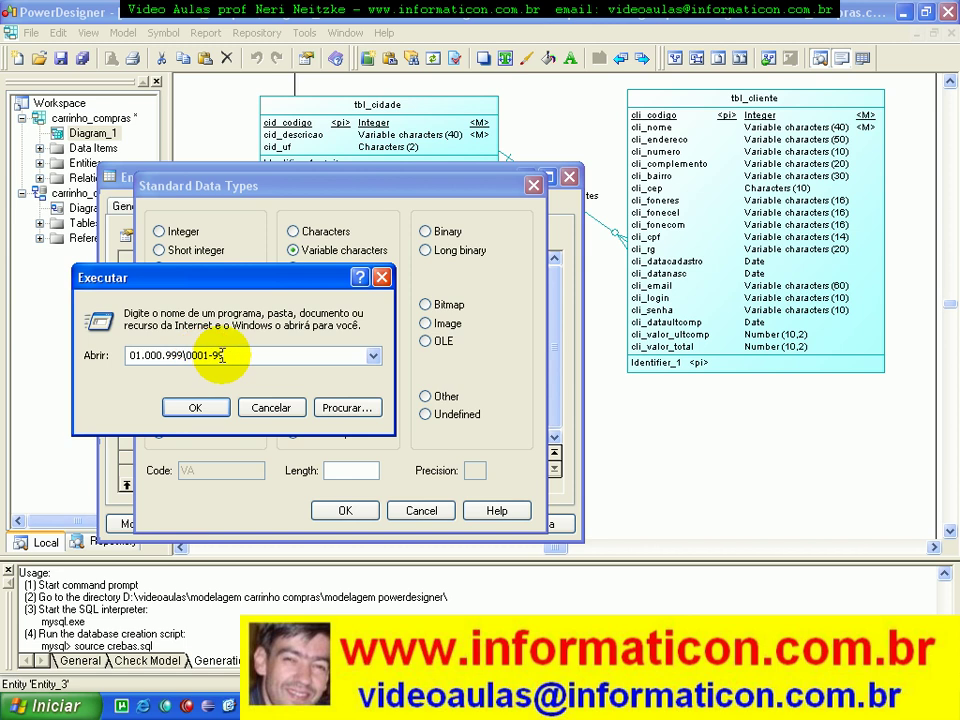
pyautogui.click(270, 405)
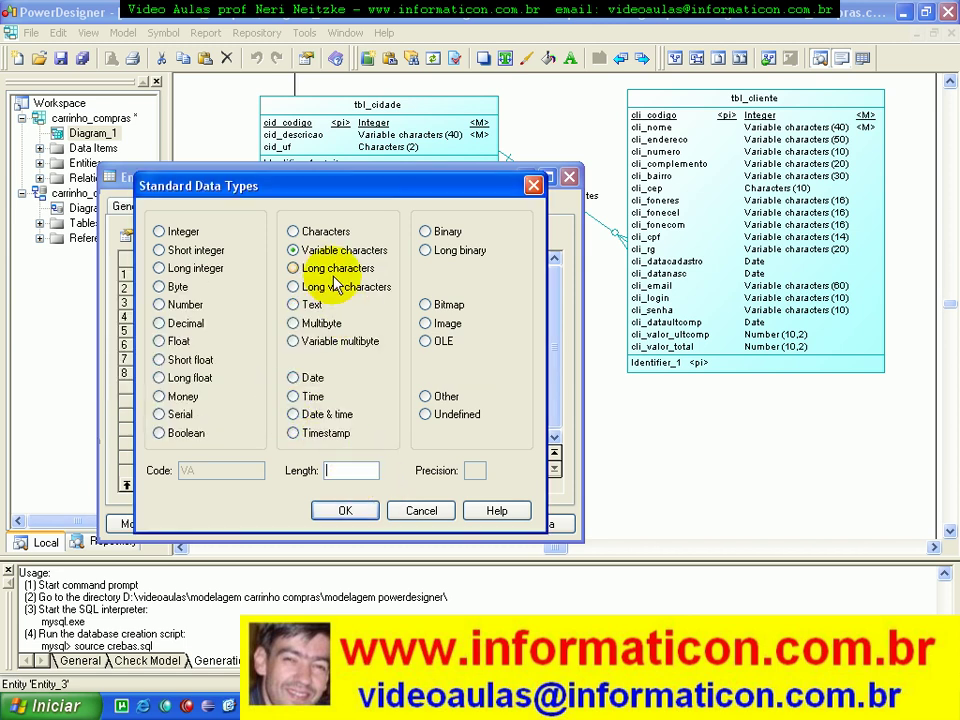
# Step: Set the length of the fone_cnpj attribute to 18
pyautogui.write('18')
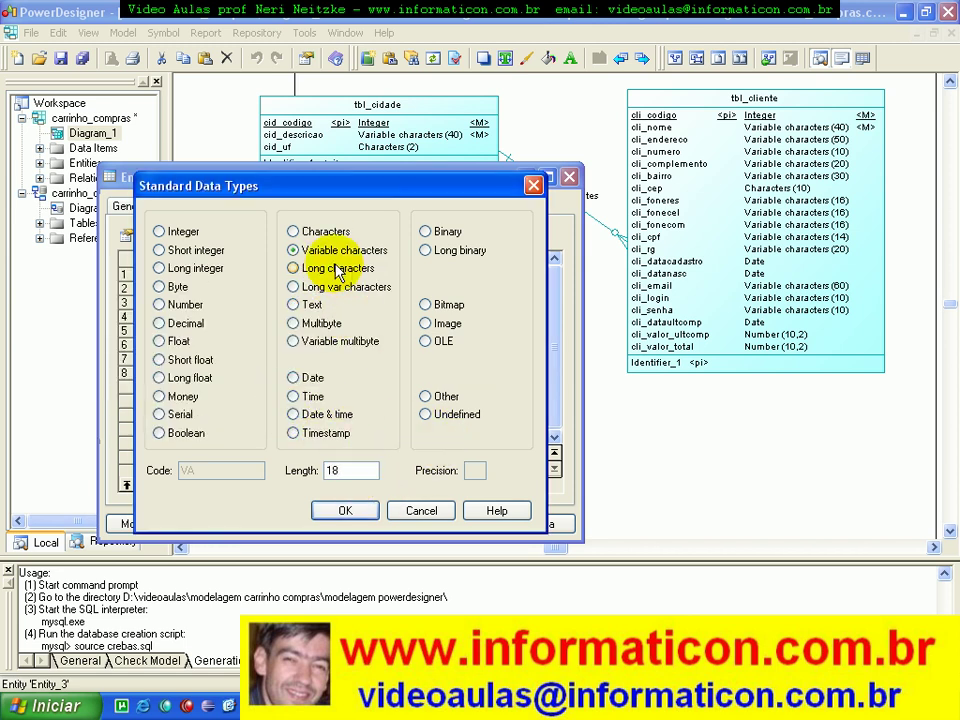
pyautogui.click(345, 510)
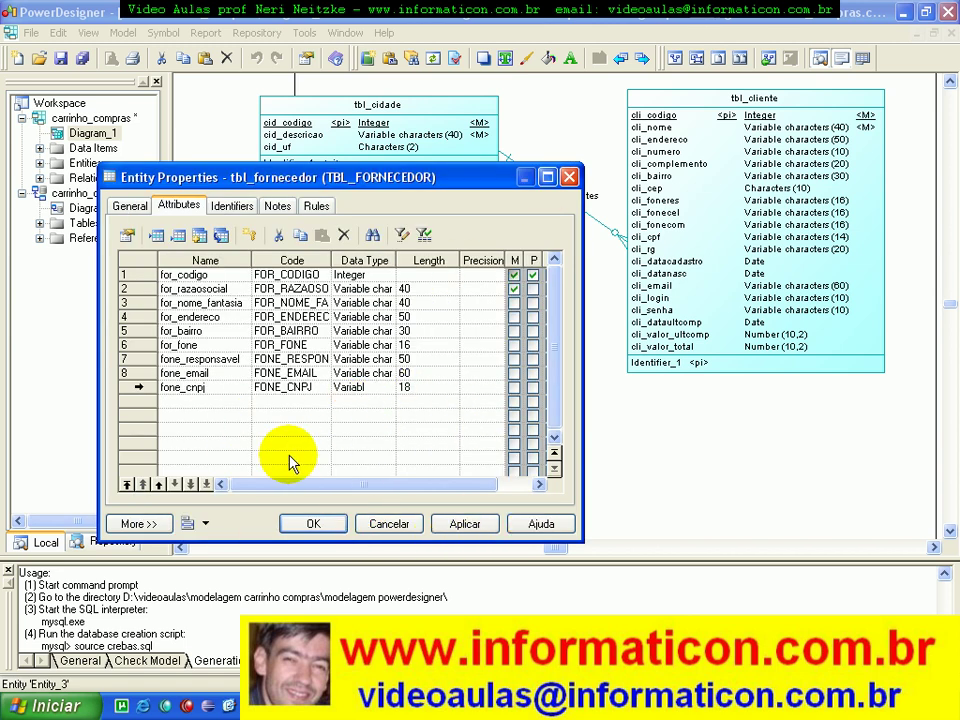
# Step: Add the attribute for_cep with data type Variable characters and length 10
pyautogui.click(208, 402)
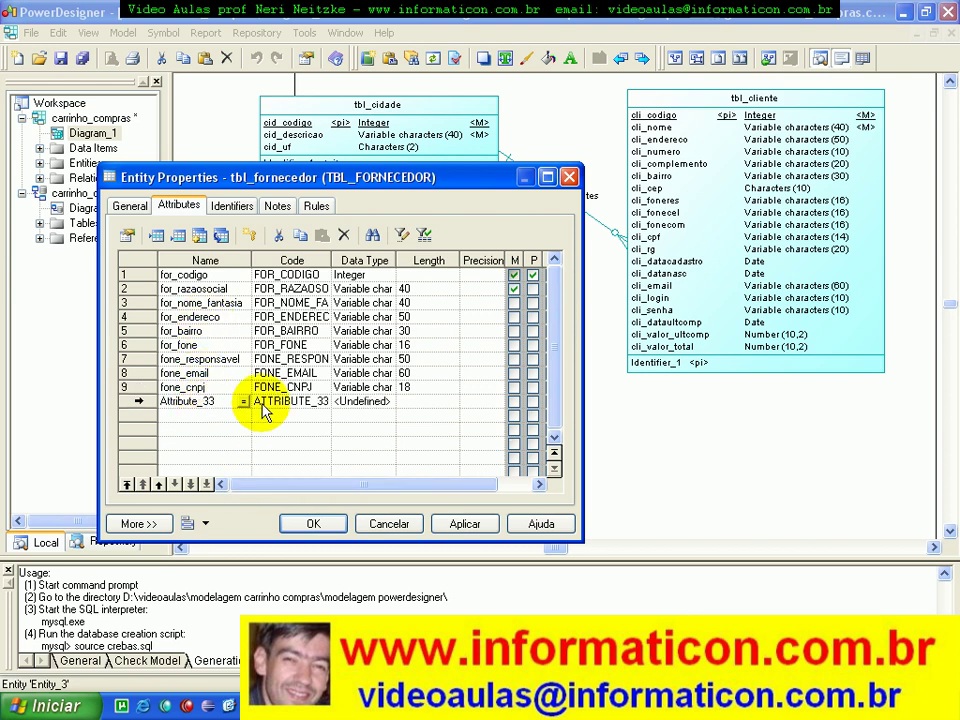
pyautogui.click(224, 402)
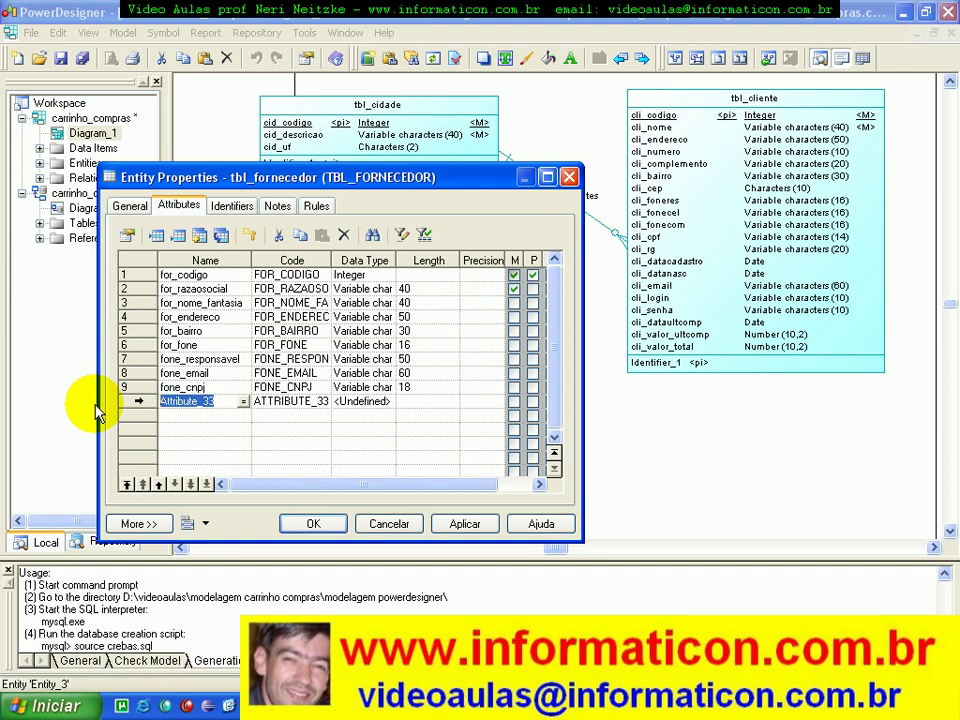
pyautogui.write('for')
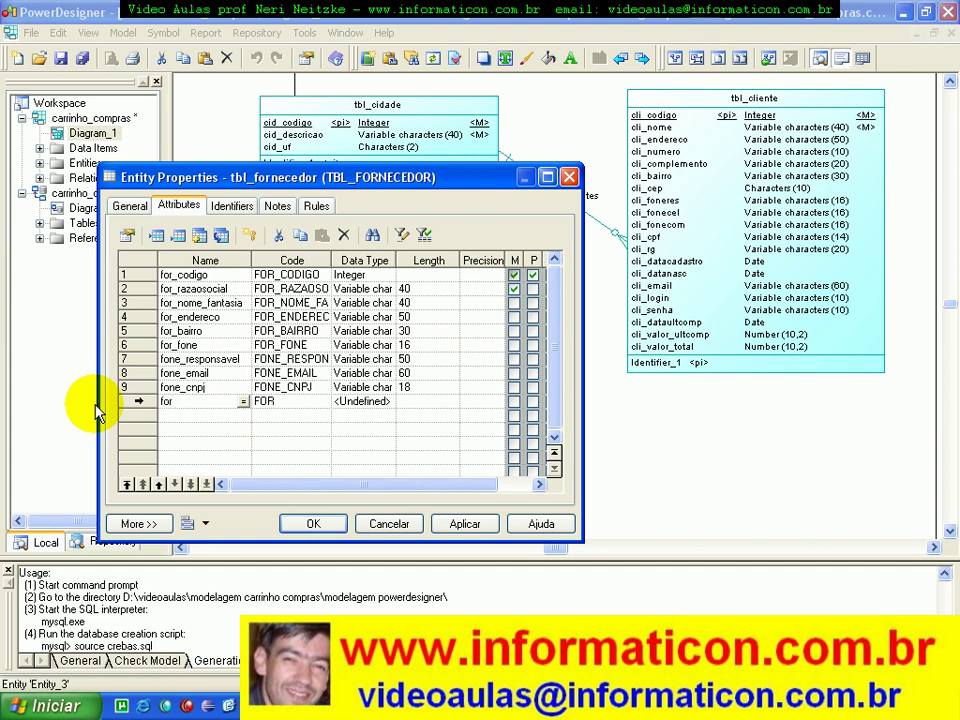
pyautogui.press('Tab')
pyautogui.click(388, 402)
pyautogui.click(307, 253)
pyautogui.click(341, 470)
pyautogui.write('1')
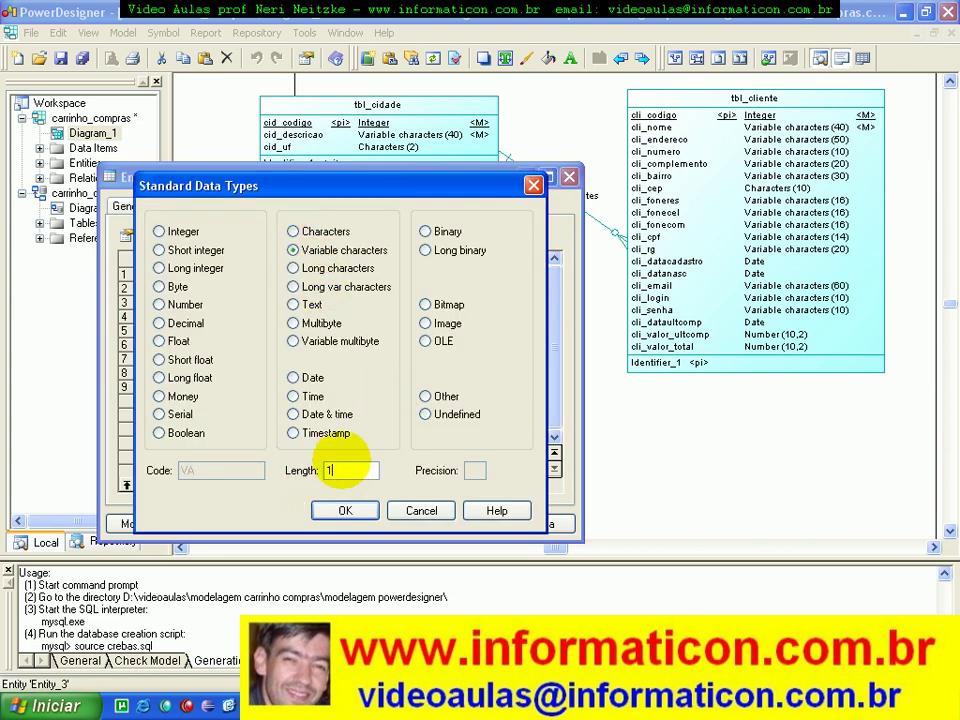
pyautogui.write('0')
pyautogui.press('Return')
# Step: Rename the attribute fone_responsavel as for_responsavel
pyautogui.click(199, 360)
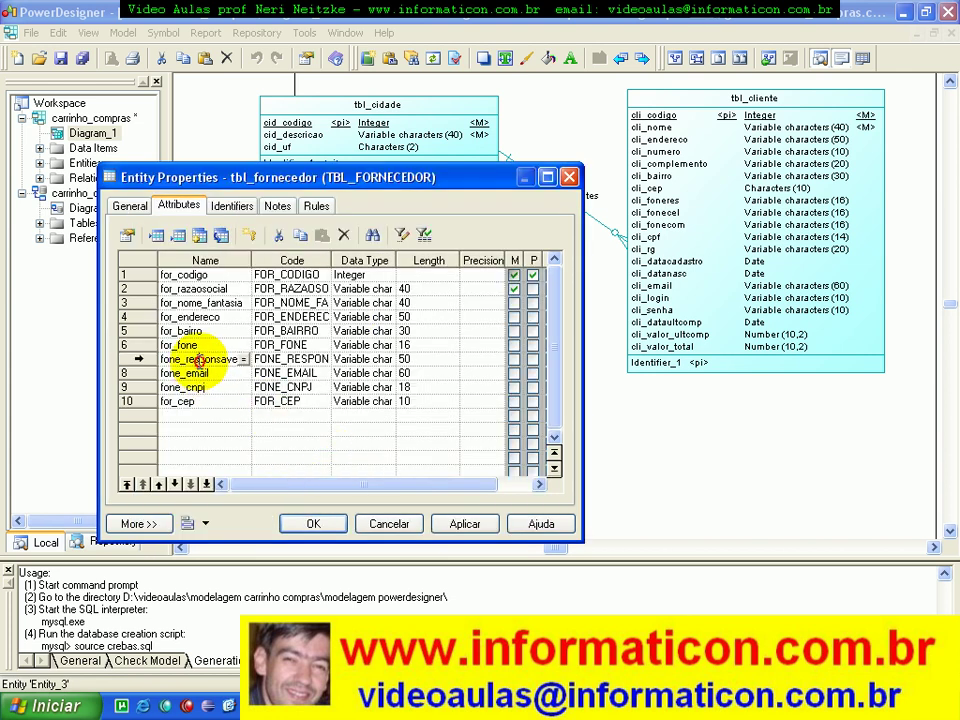
pyautogui.press('Home')
pyautogui.press('Delete')
pyautogui.press('Delete')
pyautogui.press('Delete')
pyautogui.press('Delete')
pyautogui.write('for')
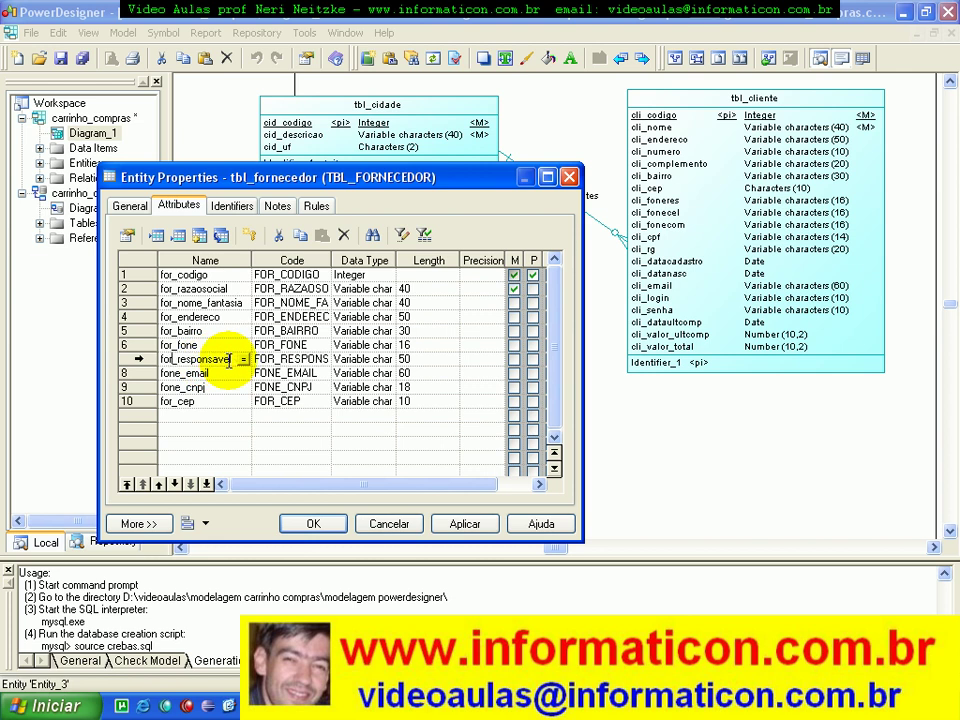
pyautogui.press('Return')
# Step: Reopen the attribute list of tbl_fornecedor and rename fone_email as for_email and fone_cnpj as for_cnpj
pyautogui.doubleClick(340, 279)
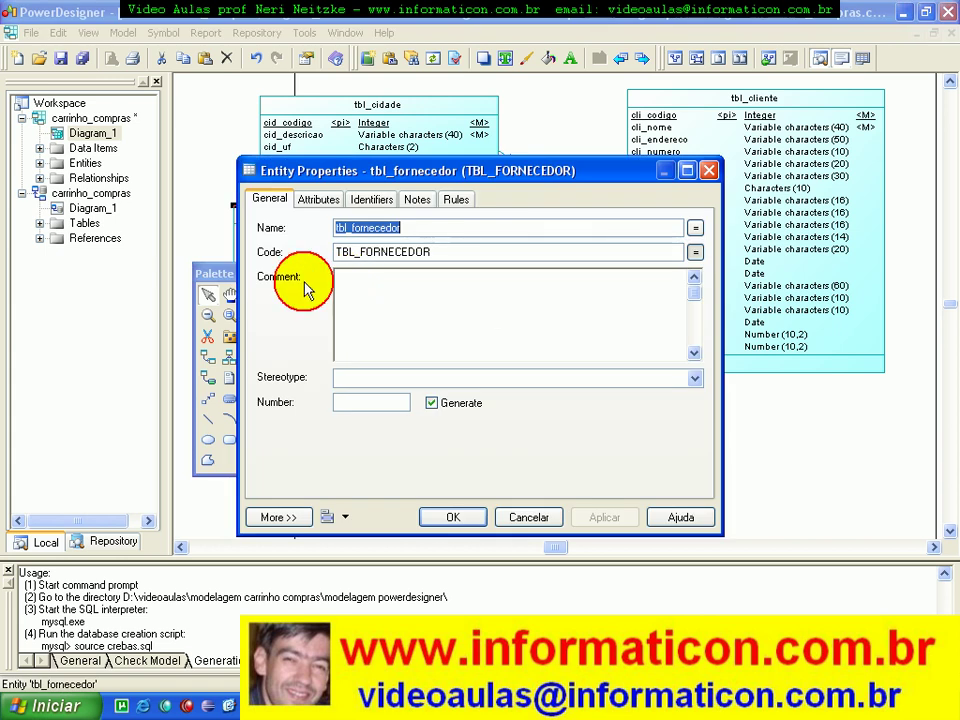
pyautogui.click(320, 200)
pyautogui.click(320, 367)
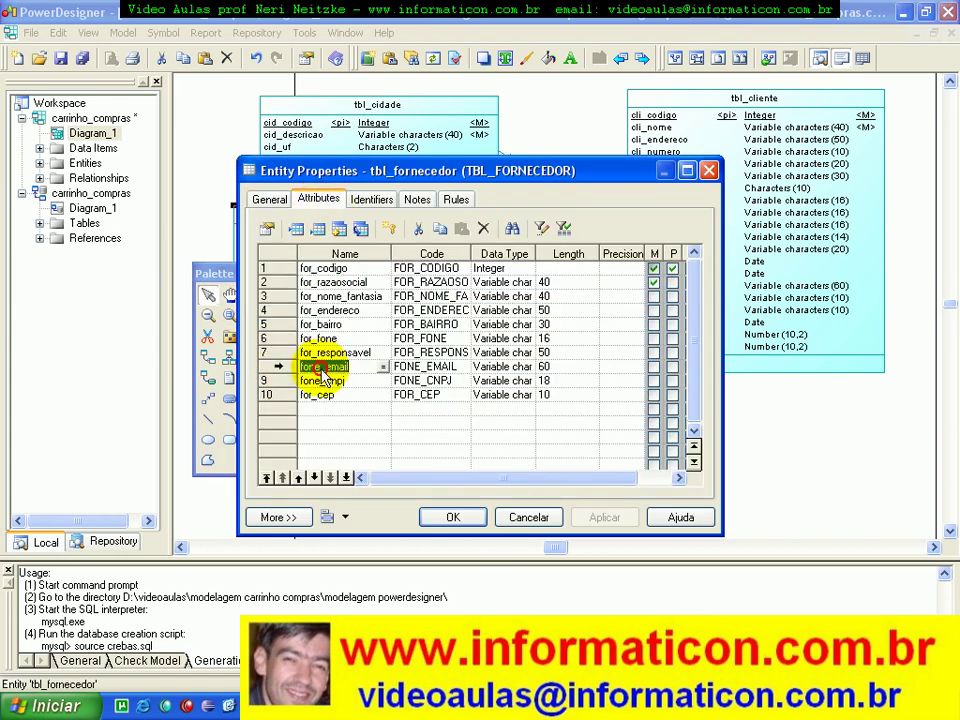
pyautogui.press('BackSpace')
pyautogui.press('BackSpace')
pyautogui.write('r')
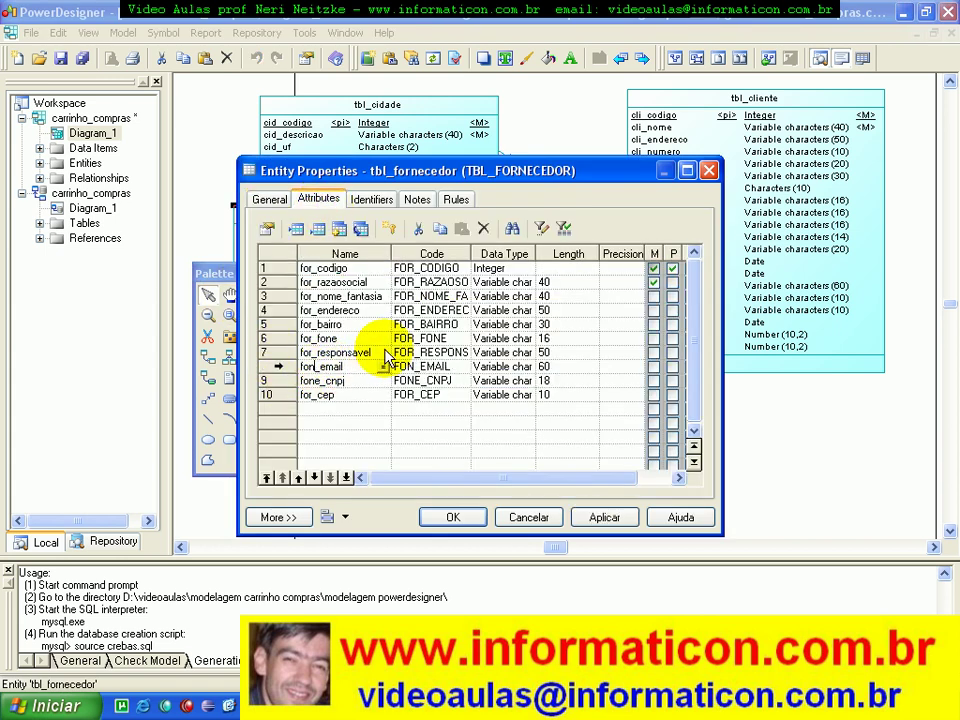
pyautogui.press('Down')
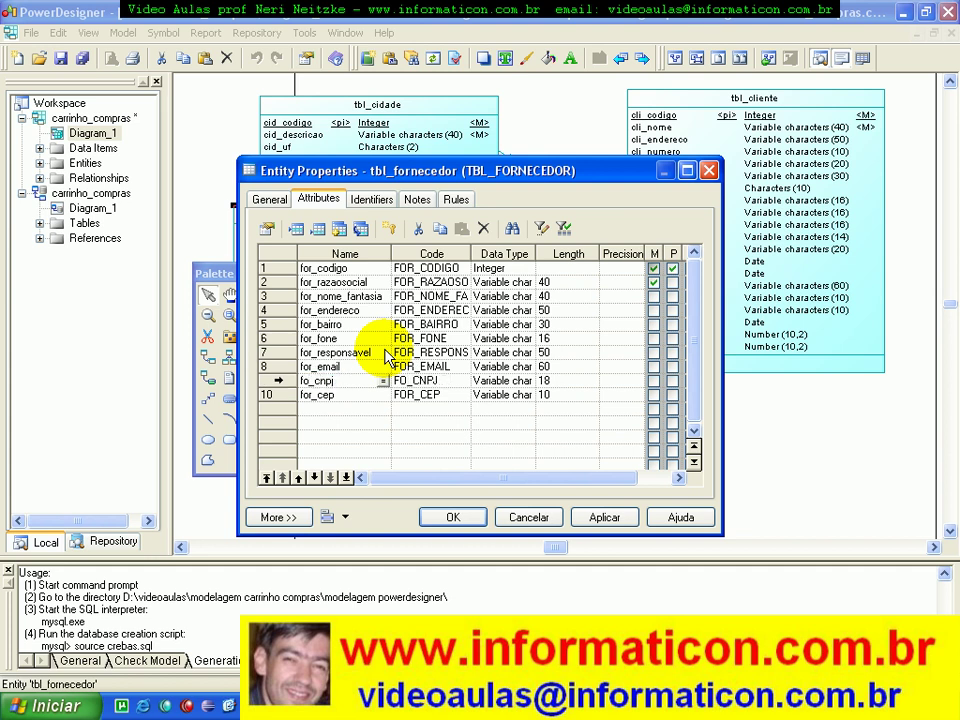
# Step: Accept the attribute changes and move the tbl_fornecedor entity lower in the diagram, clear of tbl_cidade
pyautogui.click(495, 310)
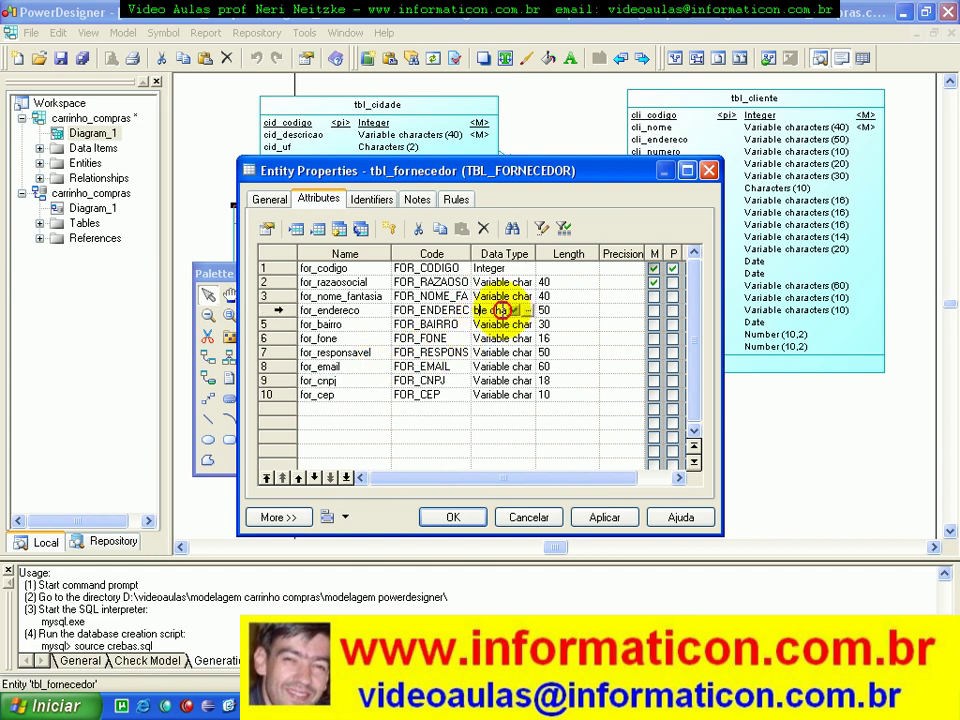
pyautogui.click(352, 282)
pyautogui.click(500, 524)
pyautogui.moveTo(399, 296); pyautogui.dragTo(458, 378)
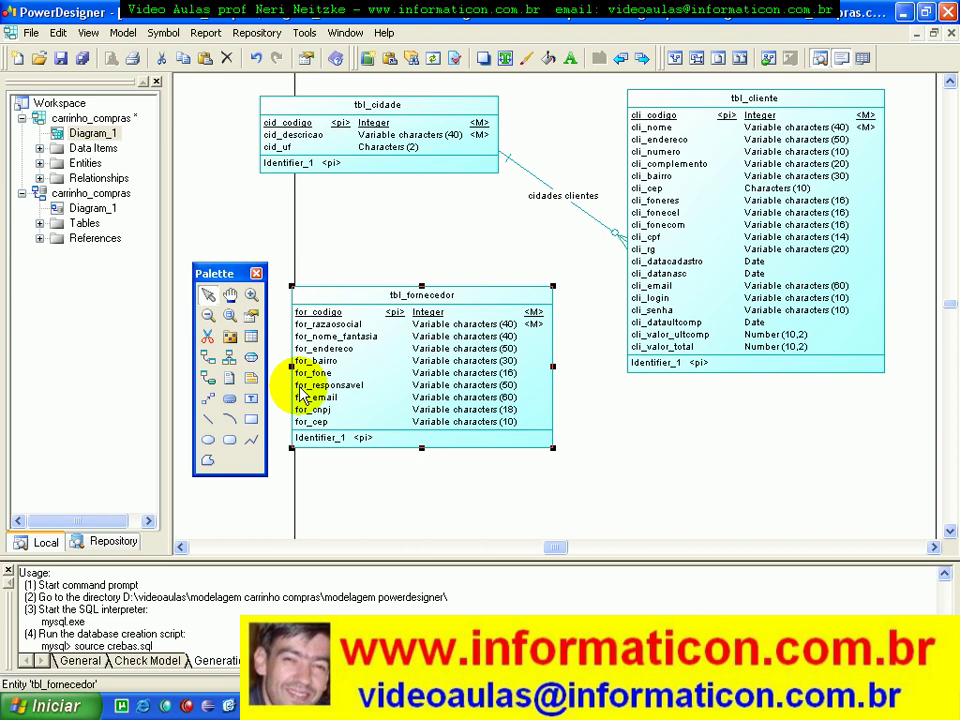
# Step: Create a relationship from tbl_fornecedor to tbl_cidade and name it cidade fornecedor
pyautogui.click(208, 357)
pyautogui.moveTo(398, 297); pyautogui.dragTo(372, 170)
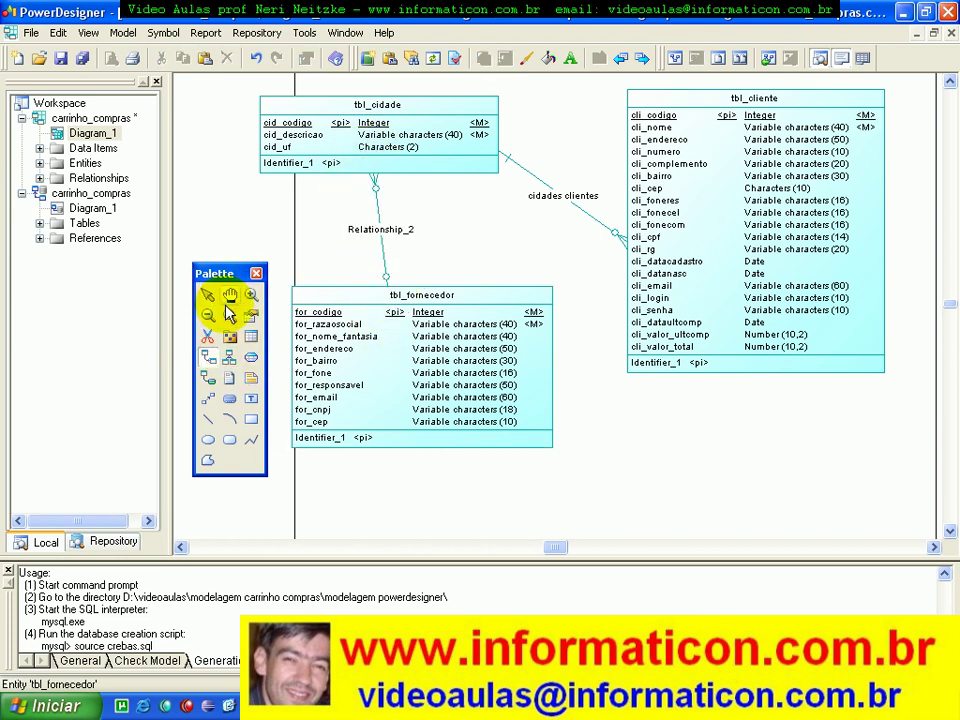
pyautogui.doubleClick(378, 230)
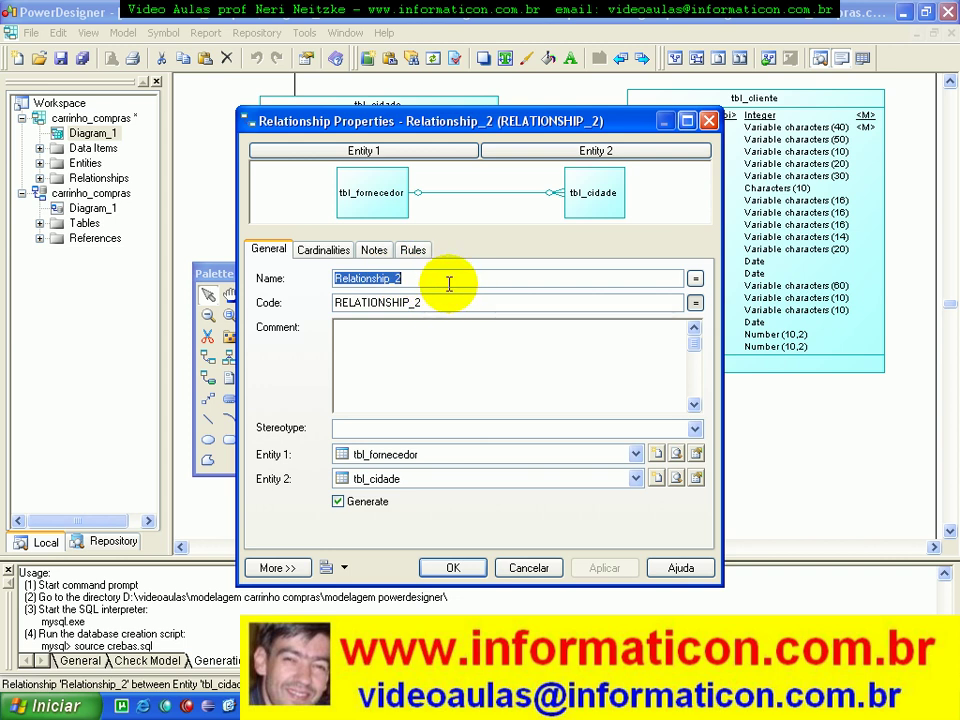
pyautogui.write('cidade fornecedor')
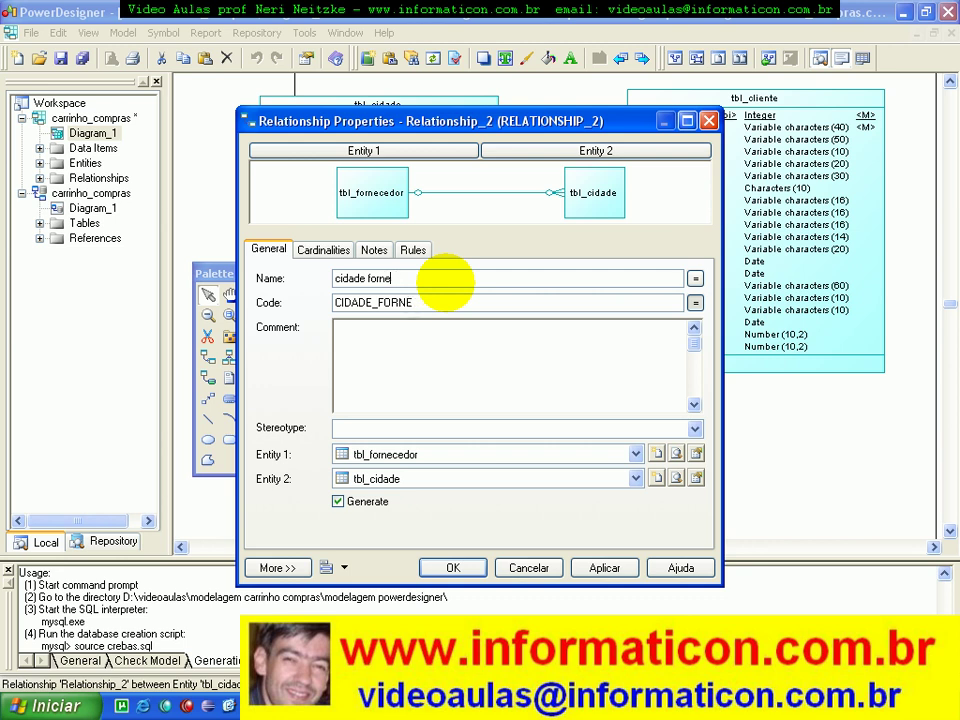
# Step: Make the tbl_fornecedor to tbl_cidade direction mandatory and set the cidade fornecedor relationship type to One - One
pyautogui.click(322, 249)
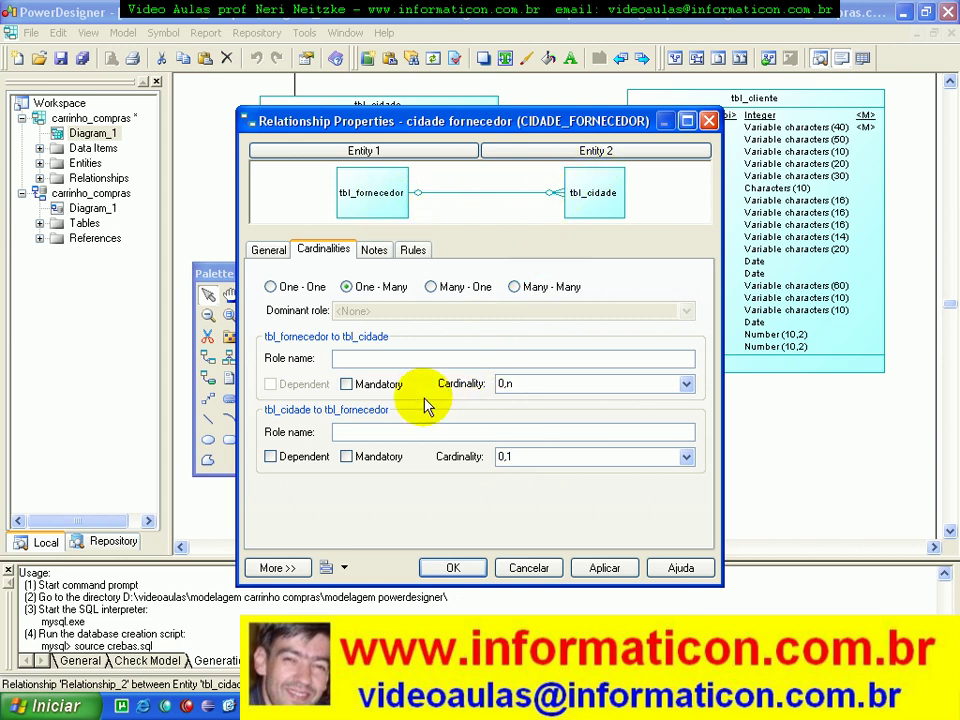
pyautogui.click(348, 384)
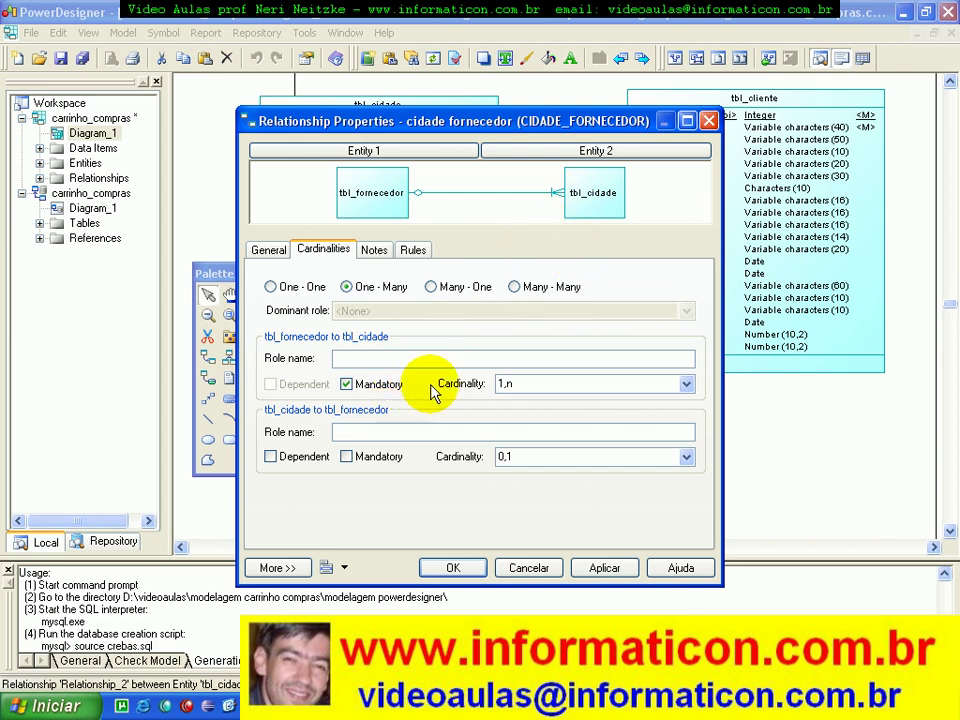
pyautogui.click(271, 286)
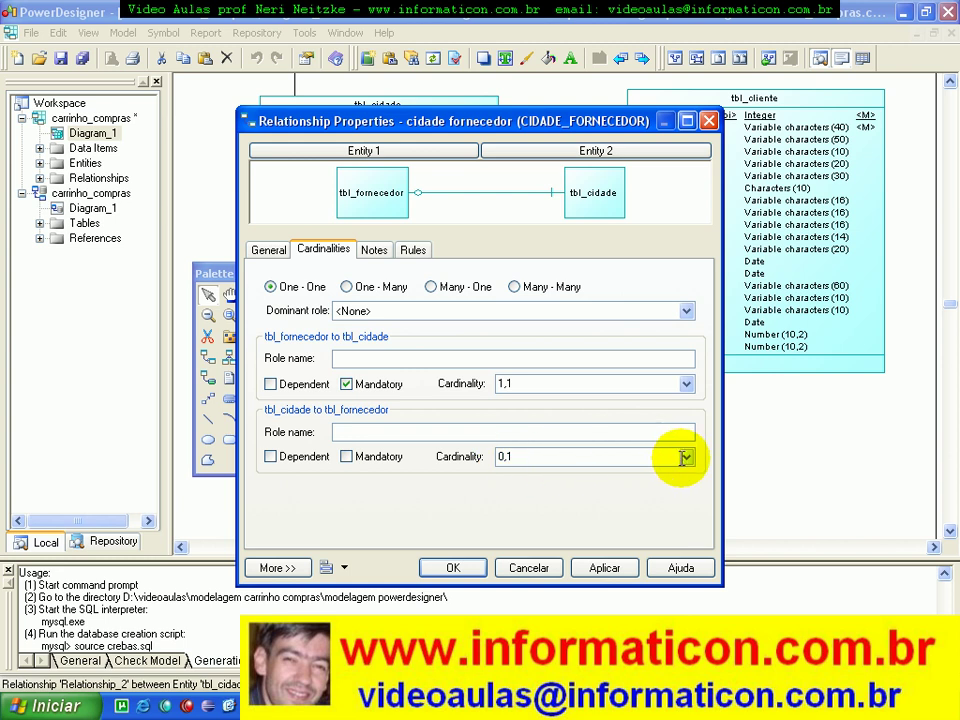
pyautogui.click(346, 288)
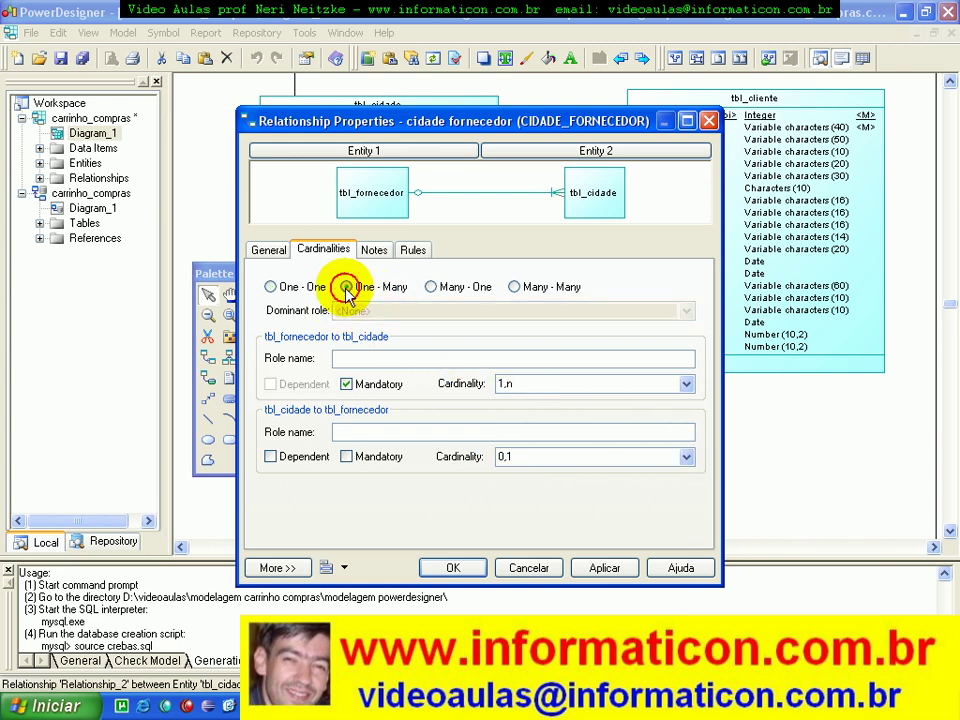
pyautogui.click(270, 287)
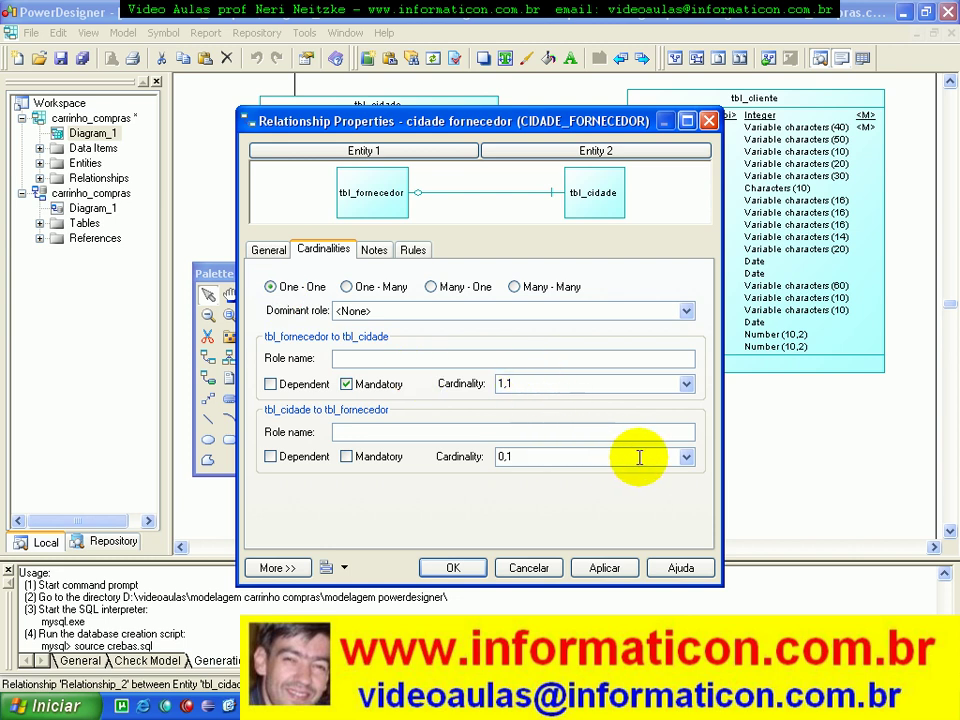
# Step: Set the tbl_cidade to tbl_fornecedor cardinality to 1,n, make that direction mandatory and accept the relationship properties
pyautogui.click(687, 457)
pyautogui.click(615, 511)
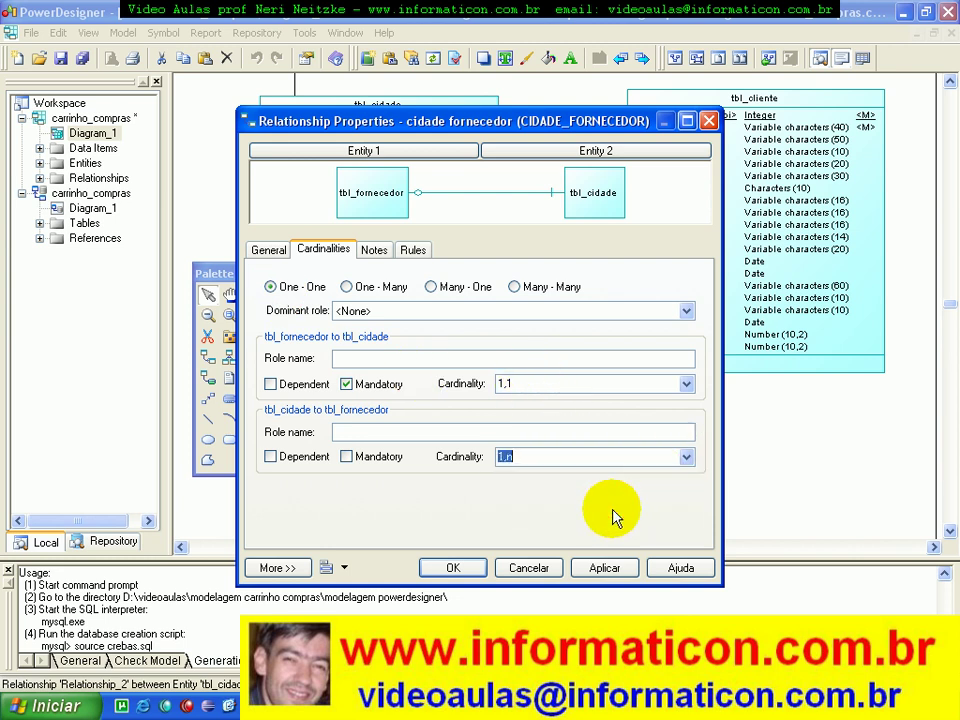
pyautogui.click(347, 457)
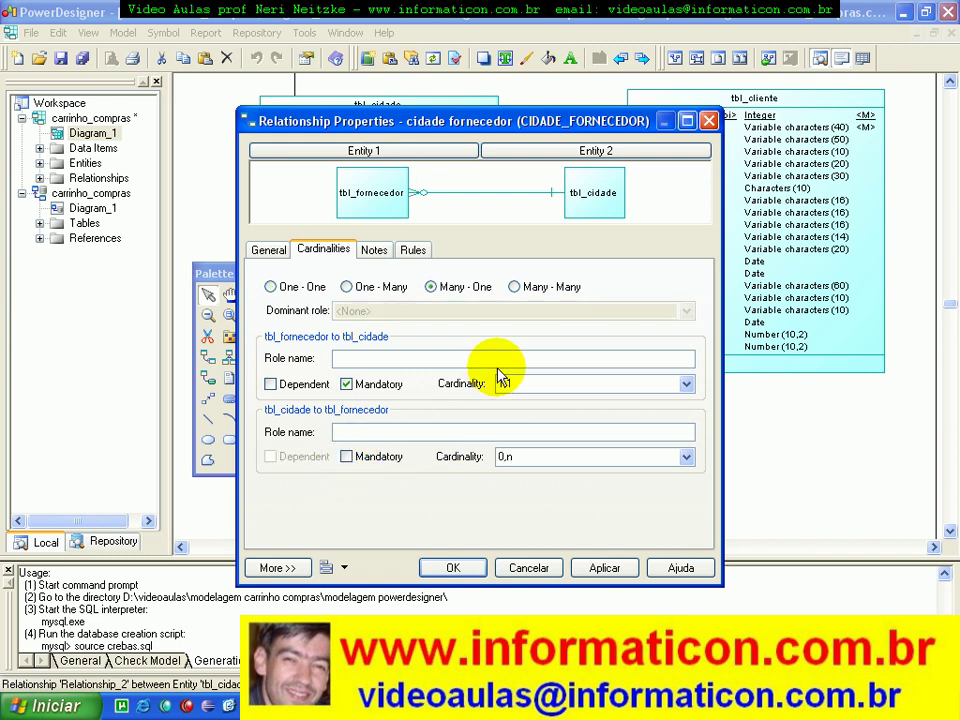
pyautogui.click(347, 458)
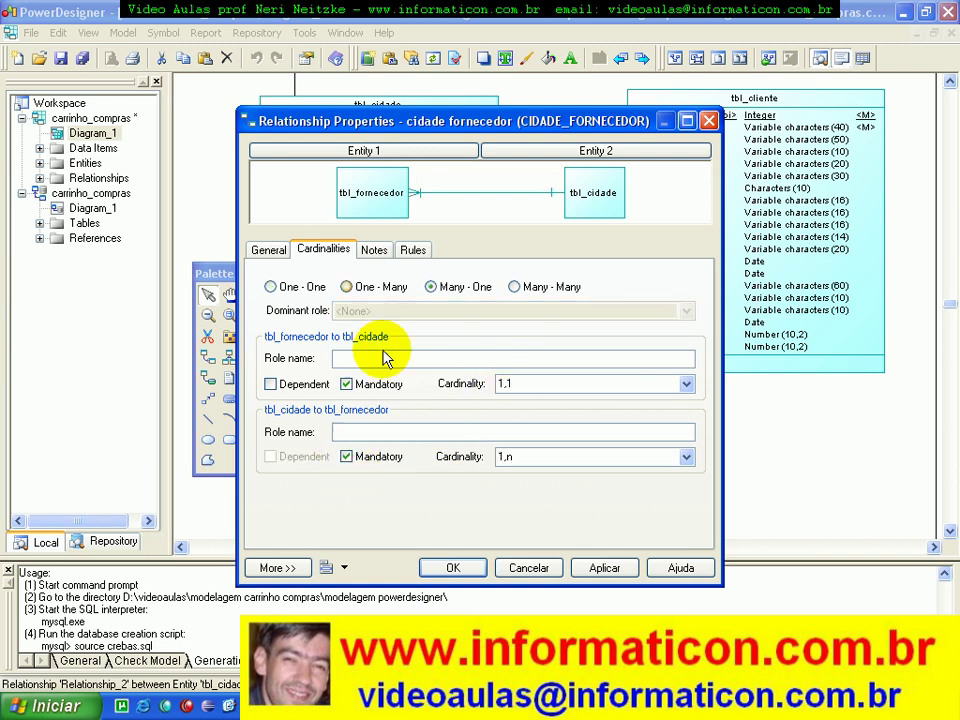
pyautogui.click(455, 567)
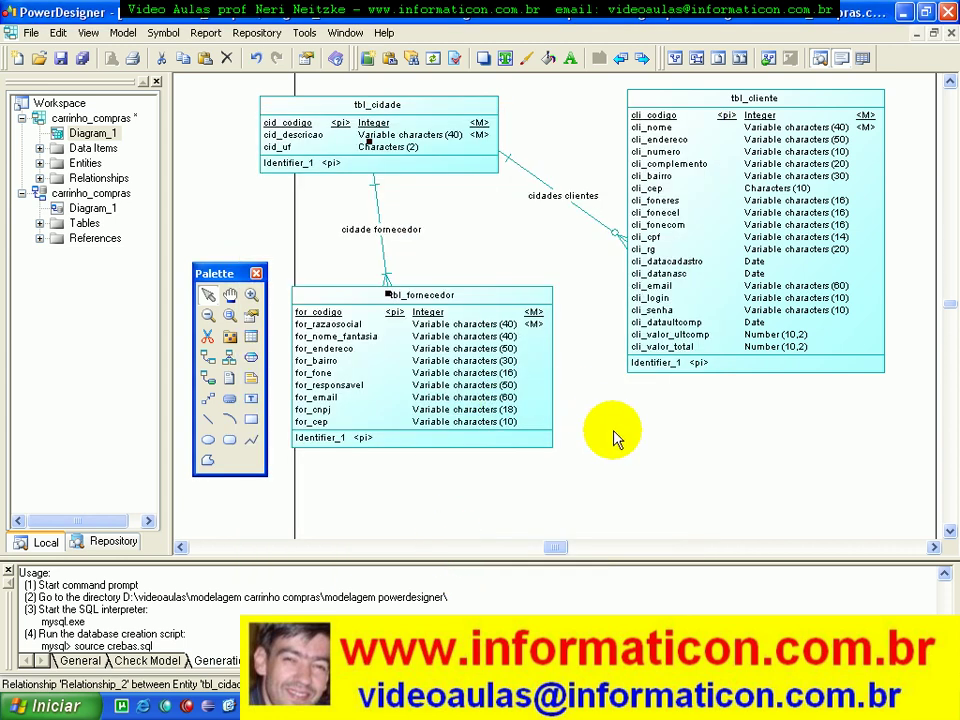
pyautogui.click(660, 475)
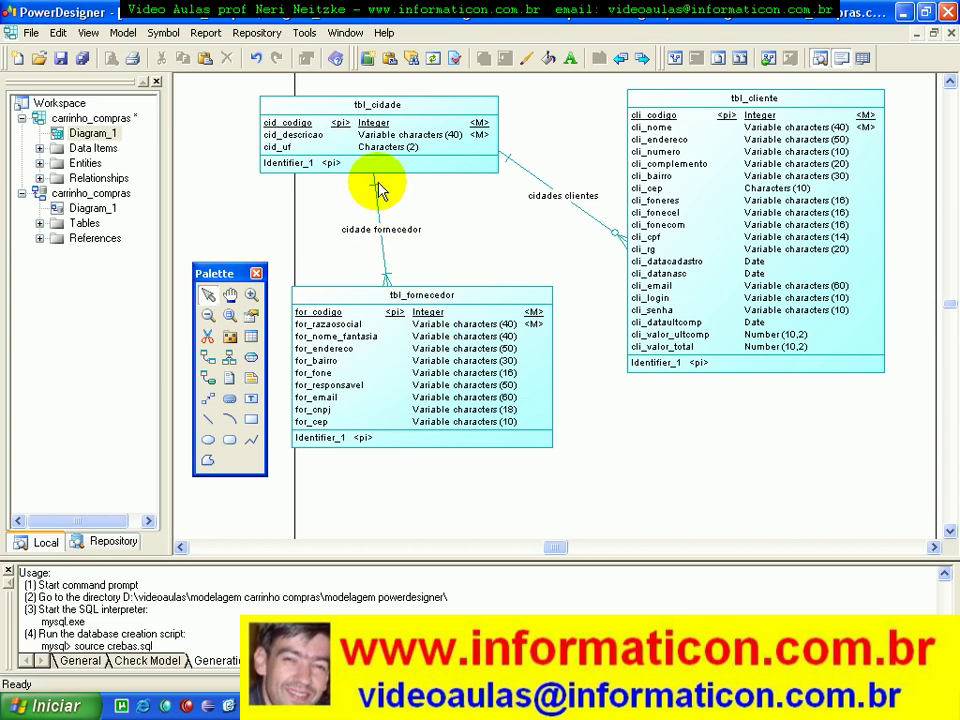
# Step: Reopen the cidade fornecedor cardinalities and make the tbl_cidade to tbl_fornecedor direction optional (0,n), keeping the opposite direction mandatory (1,1)
pyautogui.doubleClick(380, 232)
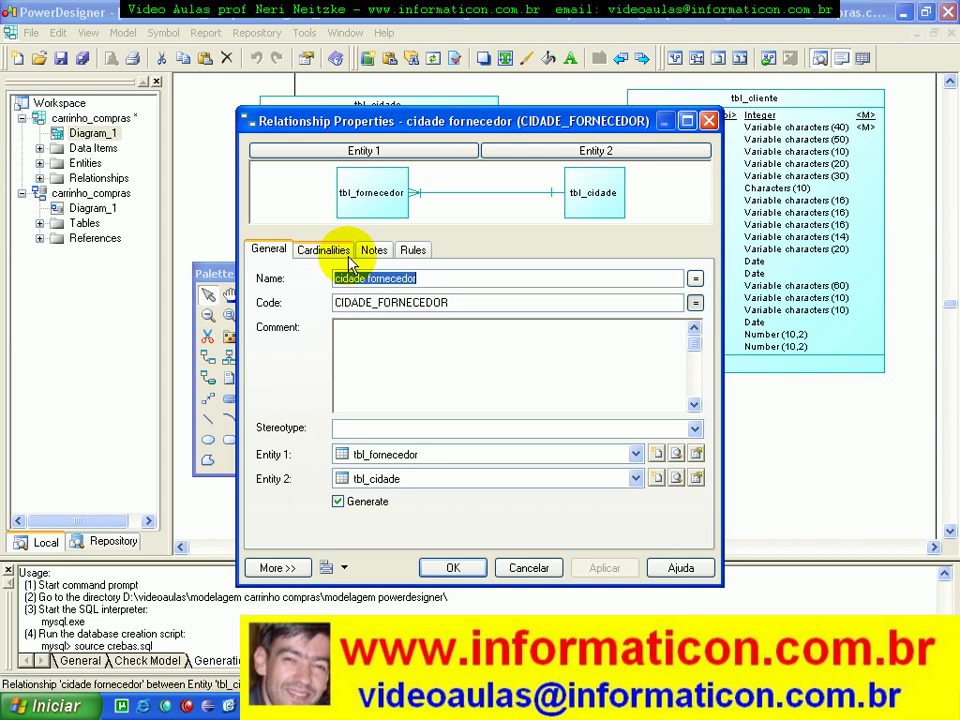
pyautogui.click(319, 250)
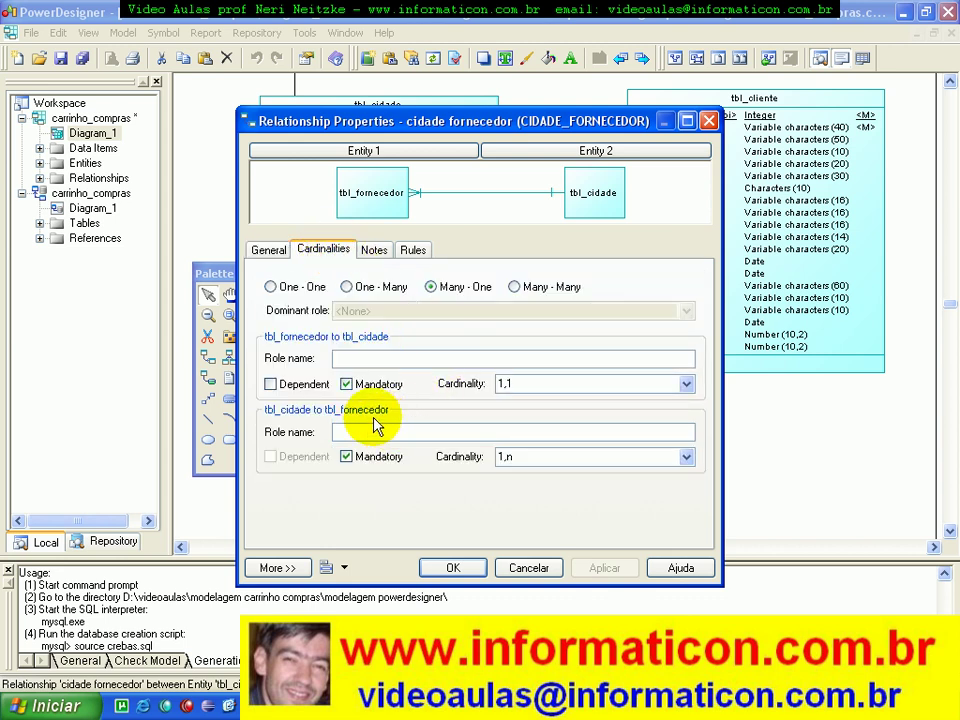
pyautogui.click(346, 384)
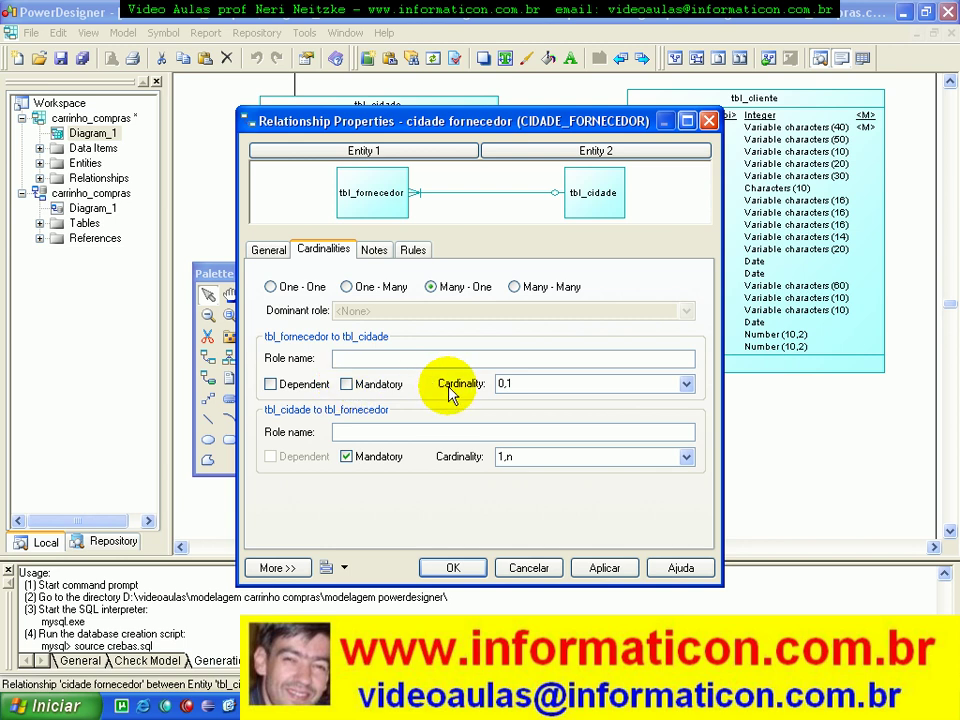
pyautogui.click(346, 384)
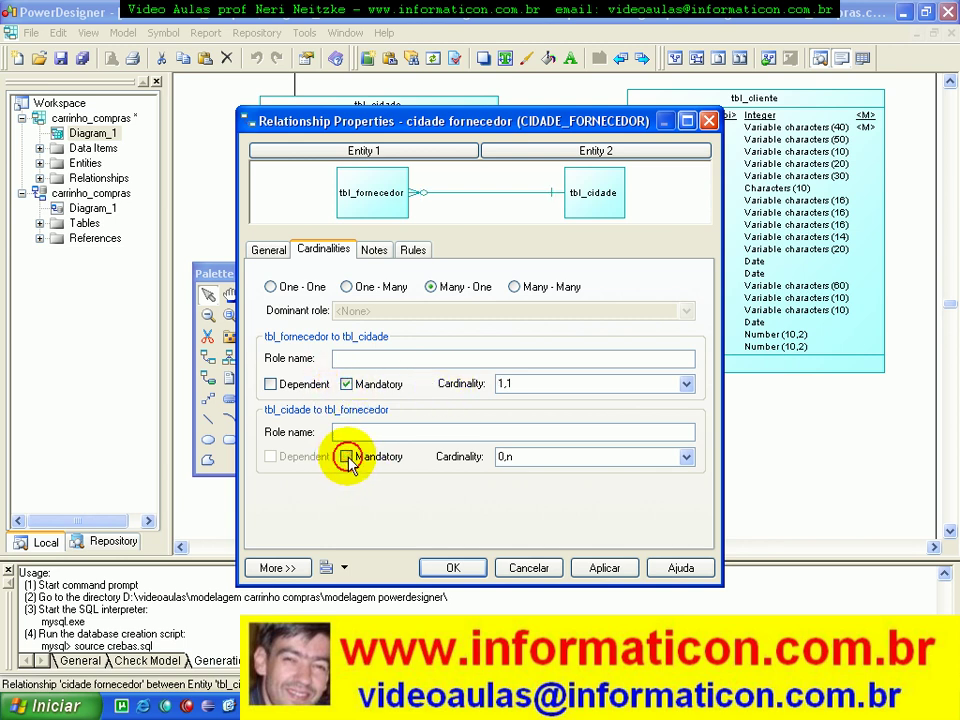
pyautogui.click(453, 567)
# Step: Move tbl_fornecedor further down and slightly left beneath tbl_cidade so the relationship line between them runs nearly vertical
pyautogui.moveTo(430, 340); pyautogui.dragTo(440, 397)
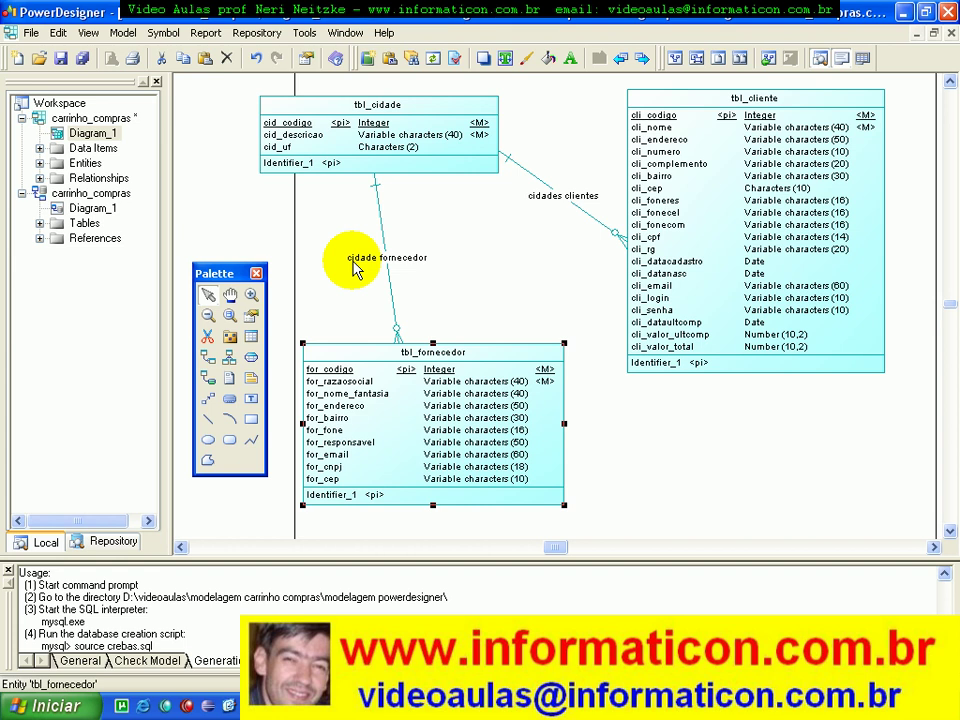
pyautogui.click(488, 243)
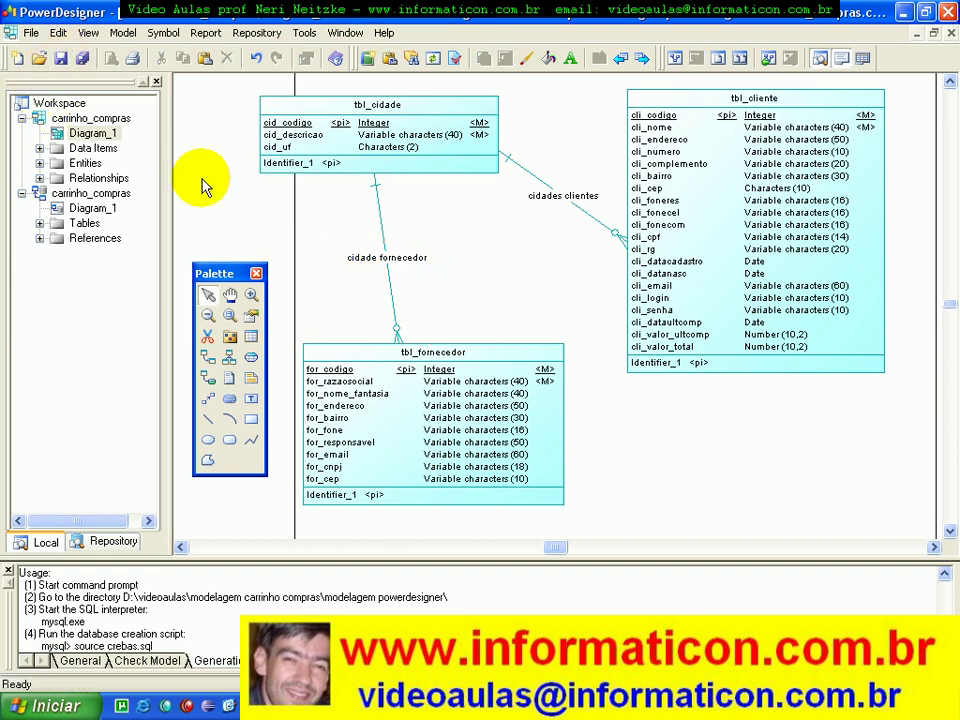
pyautogui.moveTo(333, 354); pyautogui.dragTo(309, 352)
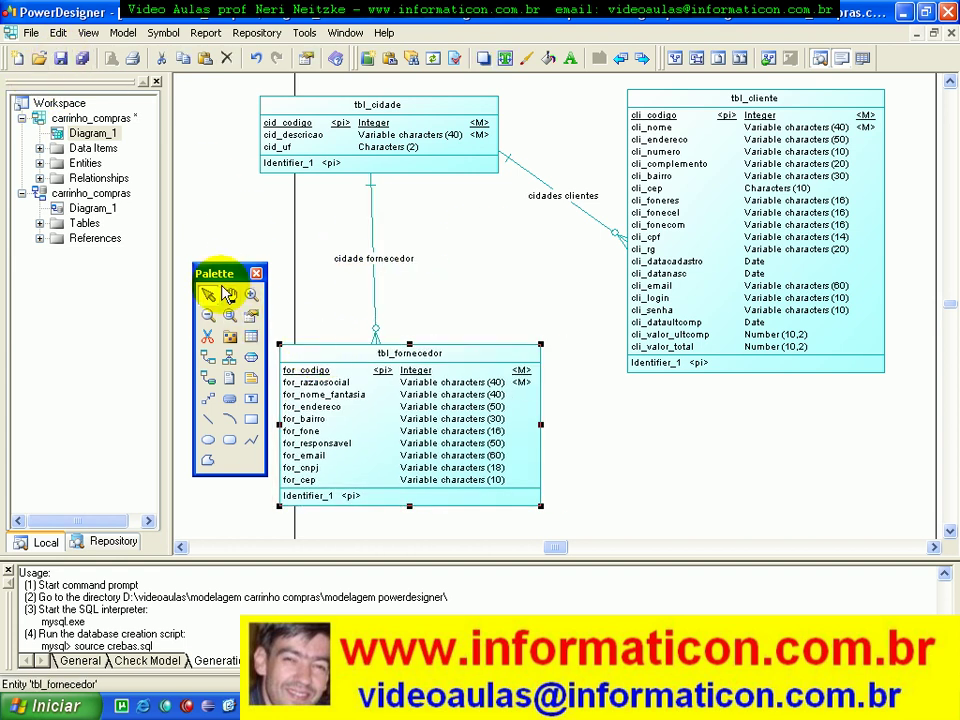